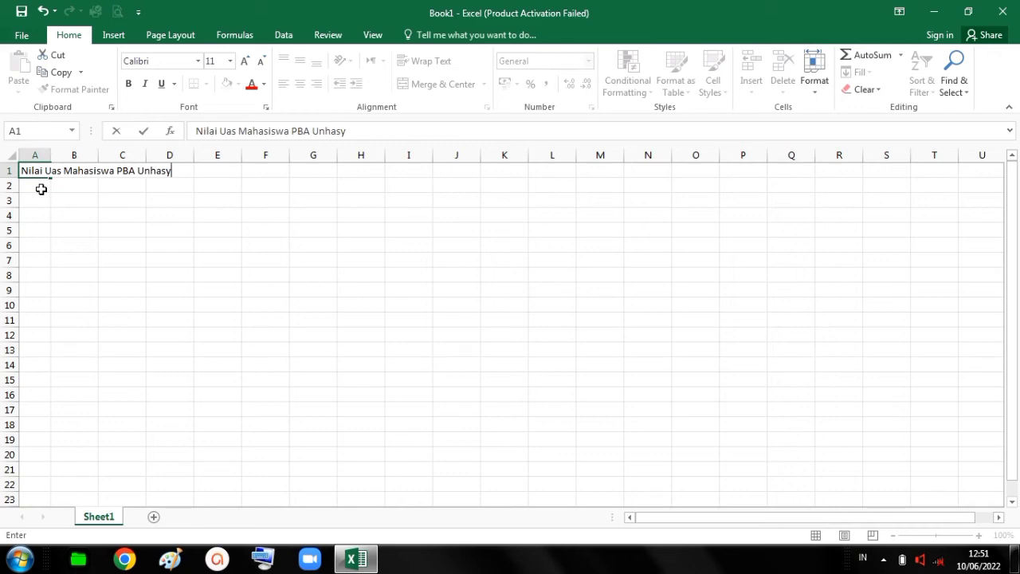
Enter the title in A1, the headings No and Nama in A2:B2, and NAHWU, SHARAF, BALAGHAH and STATISTIK in C3:F3.
key("Return")
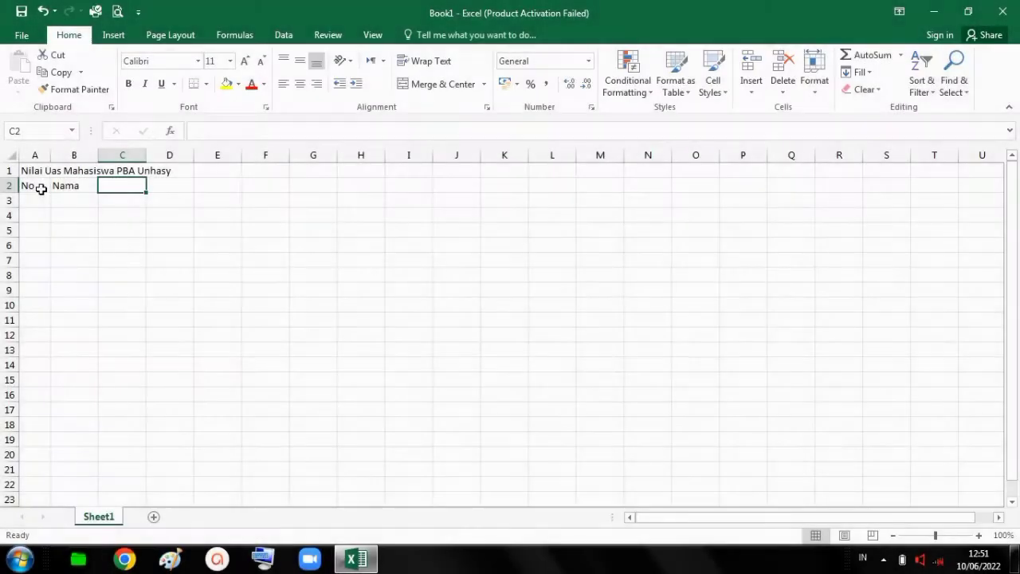
key("Down")
type("NAHWU")
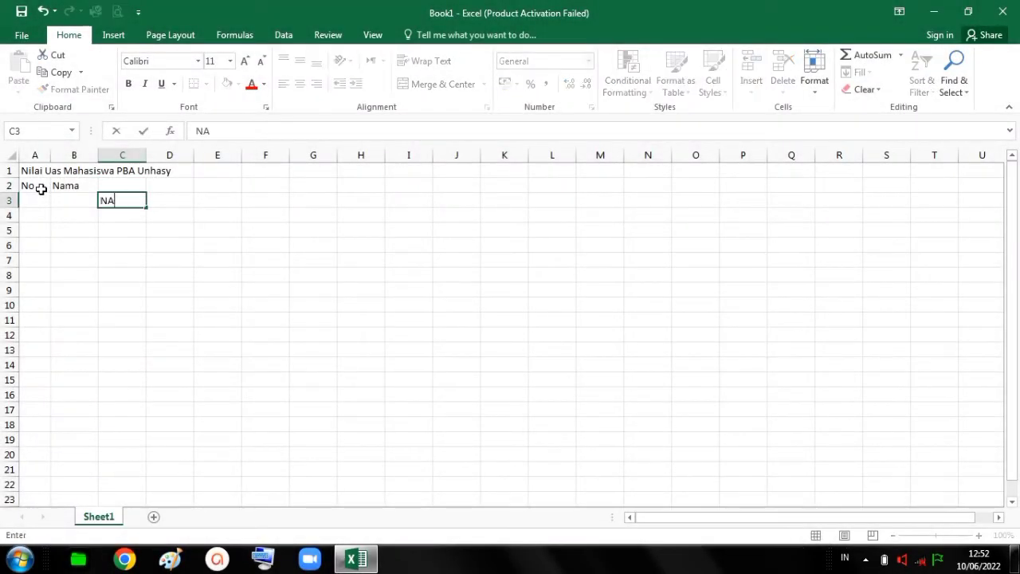
key("Tab")
type("SHARAF")
key("Tab")
type("BALAGHAH")
key("Tab")
type("STATISTIK")
Enter NILAI UAS in C2 and the headings NILAI MAX, NILAI MIN, RATA-RATA and JUMLAH in G2:J2.
left_click(125, 186)
type("NILAI")
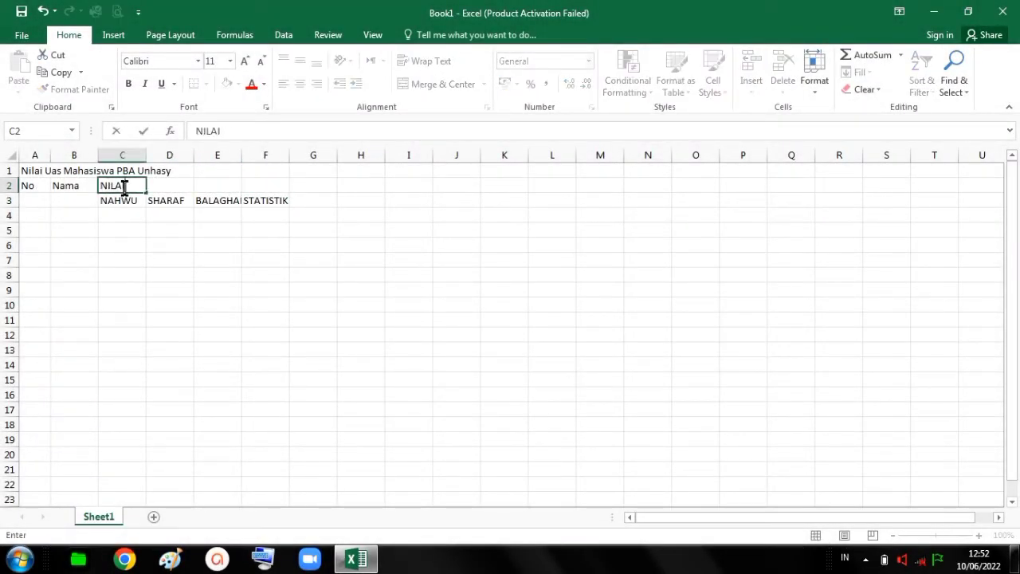
type(" UAS")
key("Tab")
key("Tab")
key("Tab")
key("Tab")
type("NILAI MAX")
key("Tab")
type("NILAI MIN")
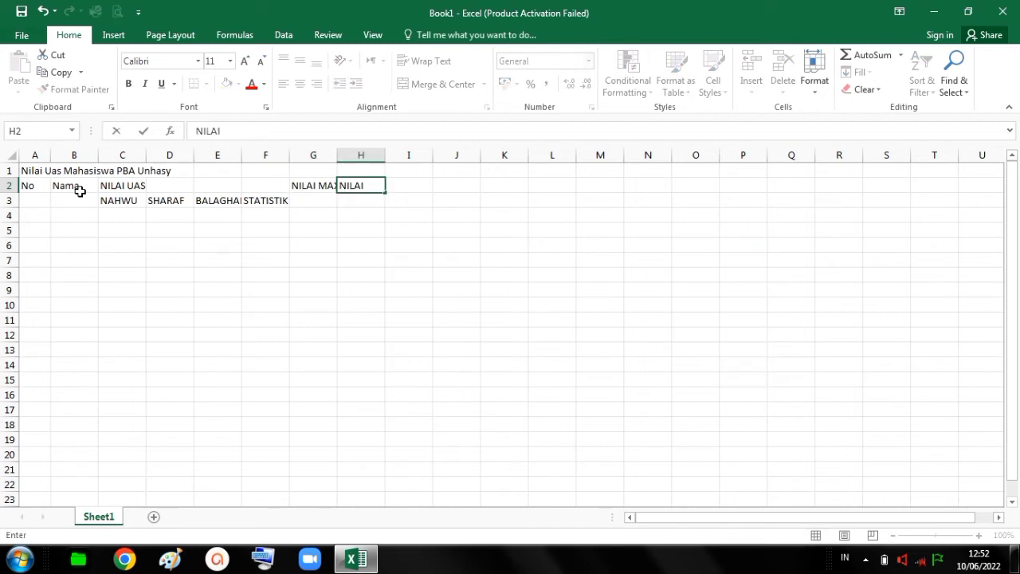
key("Tab")
type("RATA-RATA")
key("Tab")
type("JUMLAH")
Widen the NILAI MAX, NILAI MIN, RATA-RATA and JUMLAH columns to fit their headings.
left_click_drag(79, 204, 78, 231)
left_click(78, 205)
left_click_drag(337, 157, 344, 157)
left_click_drag(391, 158, 519, 157)
Merge and center the No, Nama and NILAI MAX headings over rows 2 and 3, and NILAI UAS across C2:F2.
left_click_drag(37, 187, 316, 201)
left_click(484, 85)
left_click(456, 103)
left_click(447, 87)
left_click(462, 87)
left_click(428, 84)
Merge and center the NILAI MIN, RATA-RATA and JUMLAH headings over rows 2 and 3, and the title across A1:J1.
left_click_drag(372, 186, 373, 200)
left_click(430, 85)
left_click_drag(433, 187, 433, 200)
left_click(423, 87)
left_click(434, 85)
left_click_drag(490, 186, 35, 193)
left_click(418, 85)
left_click(372, 274)
Narrow column A and number the student rows 1 to 5 in A4:A8.
left_click_drag(50, 156, 42, 156)
left_click(29, 215)
type("1")
key("Return")
type("2")
Enter the names of the five students in the Nama column, B4:B8.
key("Return")
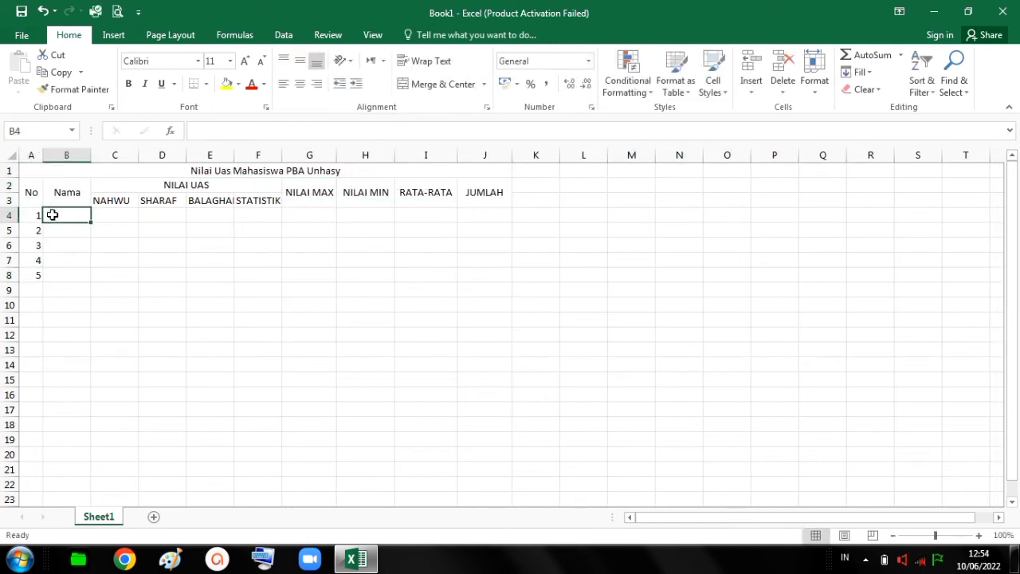
type("I")
key("Return")
type("DZALIKA")
Fill C4:F8 row by row with 70, 75, 90, 85; 75, 75, 65, 90; 80, 75, 65, 80; 60, 80, 90, 70; 80, 75, 75, 75.
left_click(51, 215)
key("Right")
type("70\t75\t90\t")
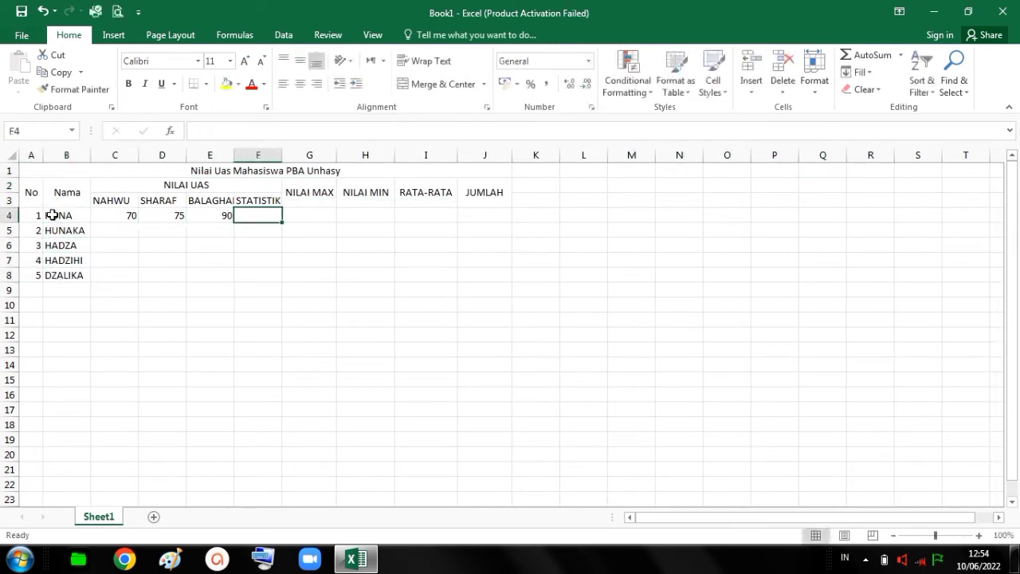
type("8")
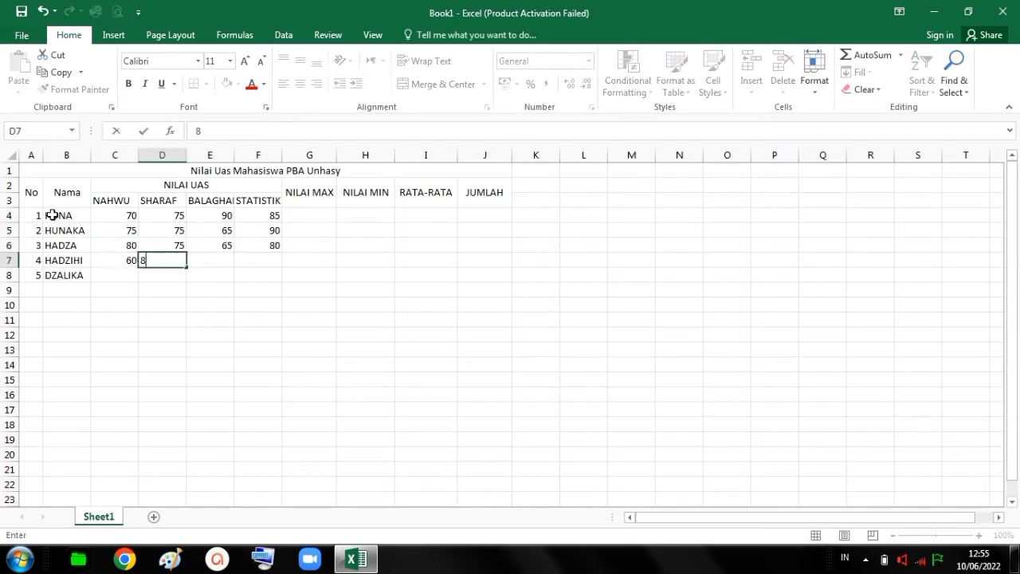
type("5 75\t75\t65\t90 80\t75\t65\t80 60\t80\t90\t70 80\t75\t75\t75")
Add borders to all cells of the table A2:J8 and make the title and table text bold.
left_click_drag(31, 192, 484, 275)
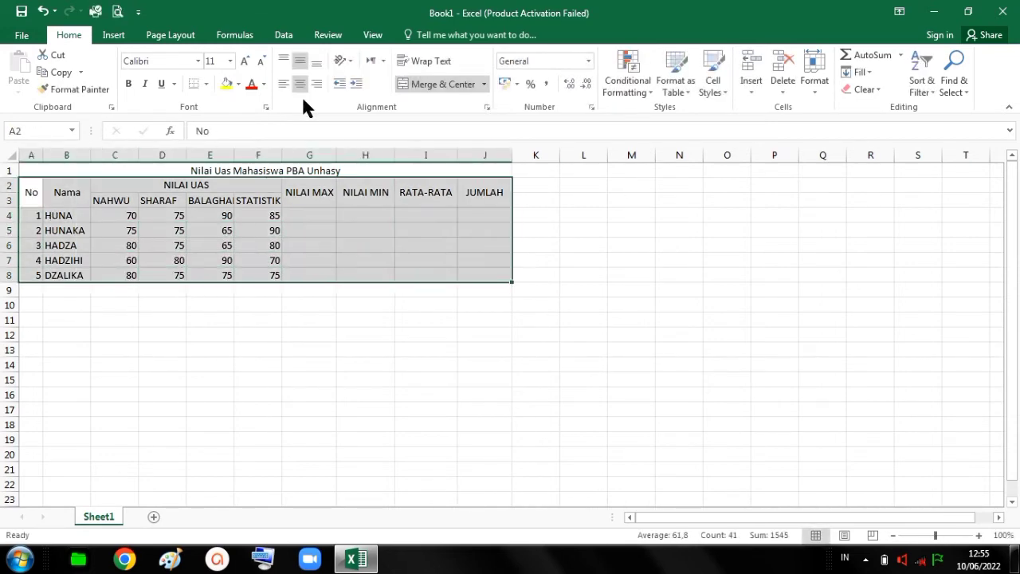
left_click(193, 84)
left_click(309, 334)
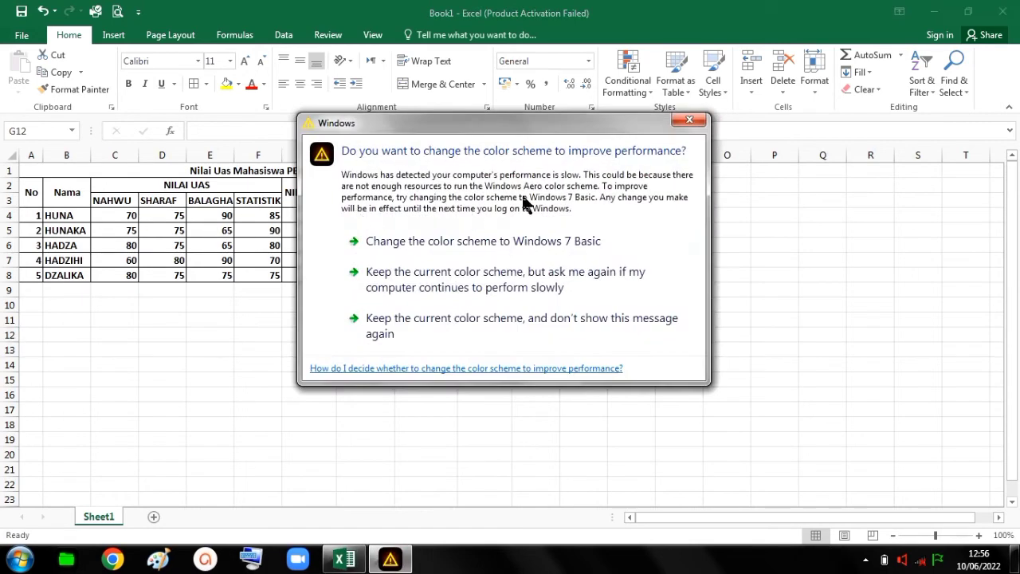
Keep the current Windows color scheme and stop the performance message from showing again.
left_click(505, 324)
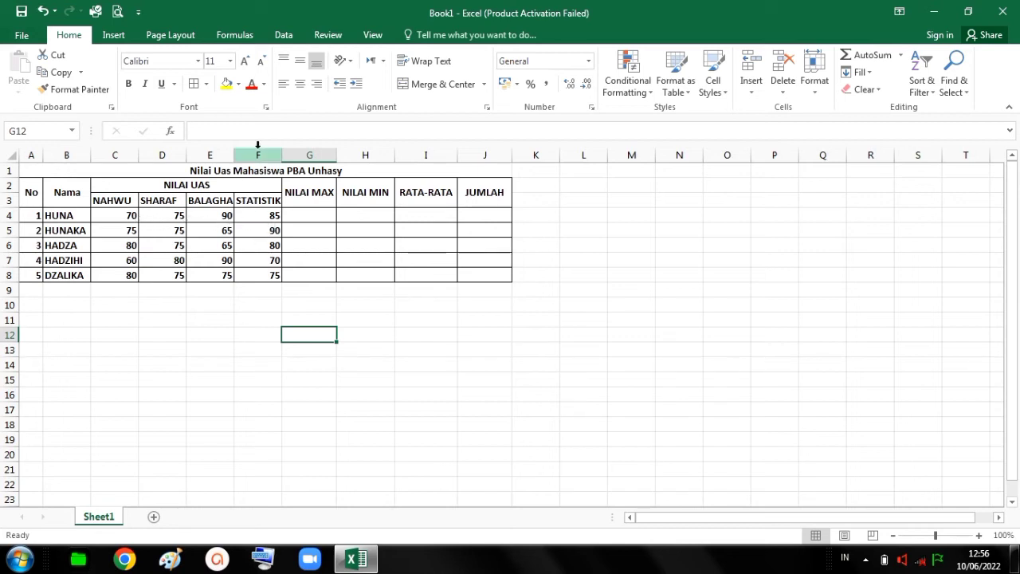
left_click(258, 289)
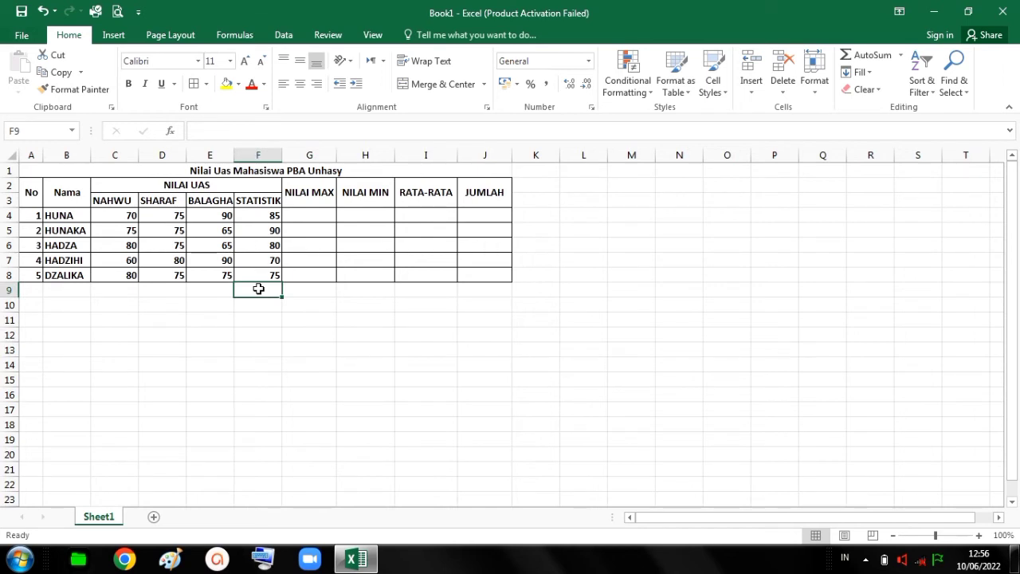
left_click(309, 212)
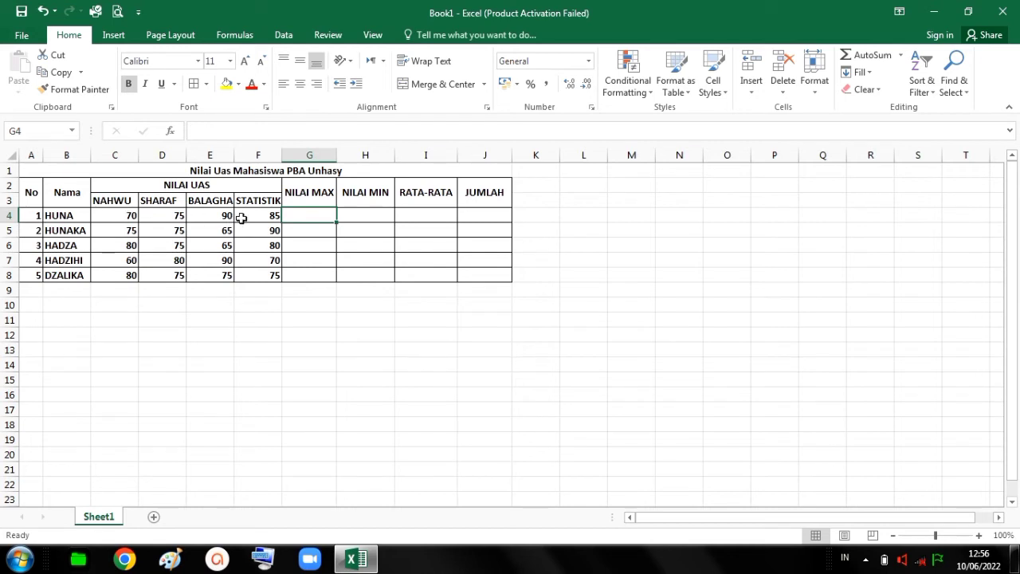
left_click(365, 214)
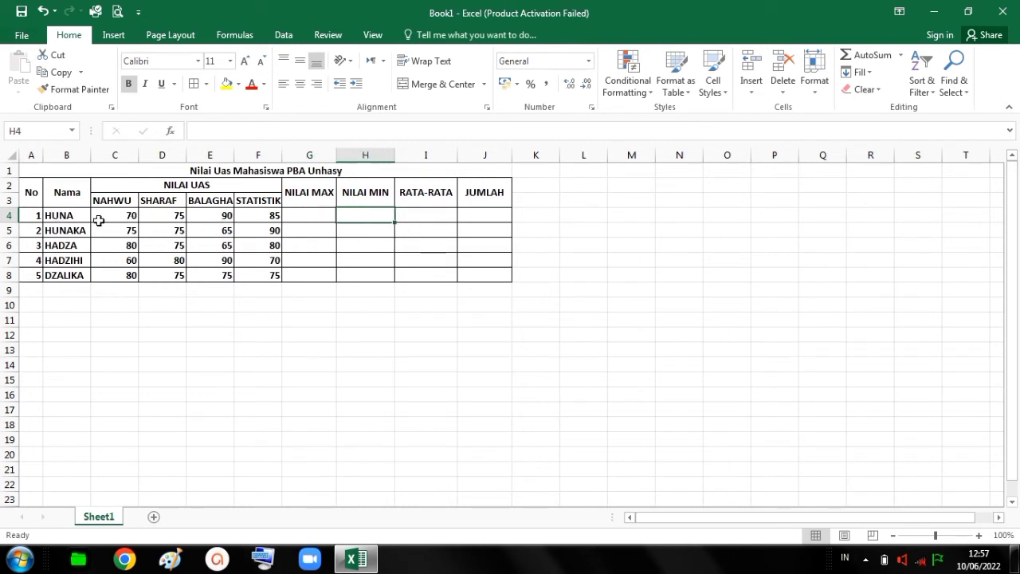
left_click(414, 216)
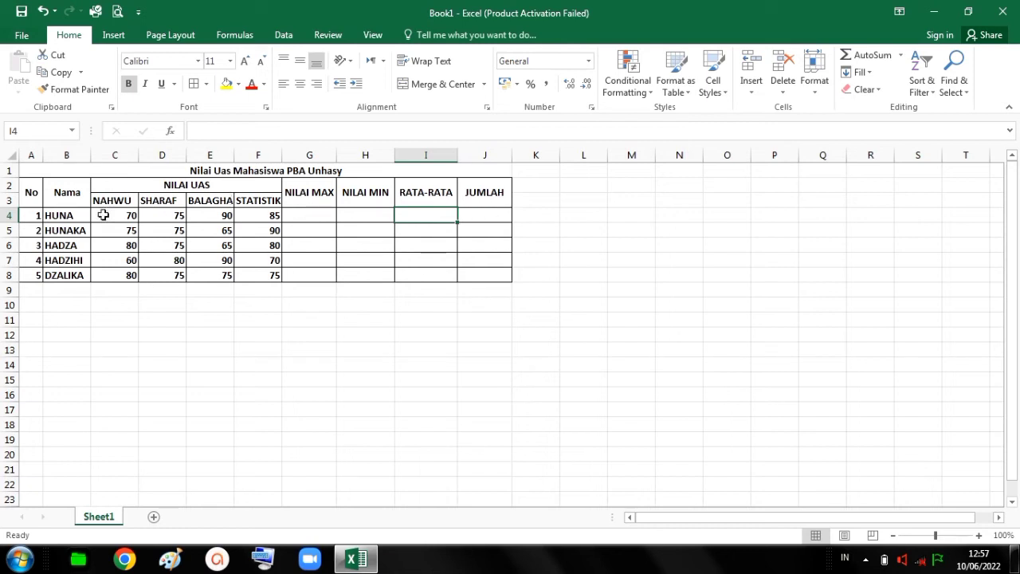
left_click(318, 218)
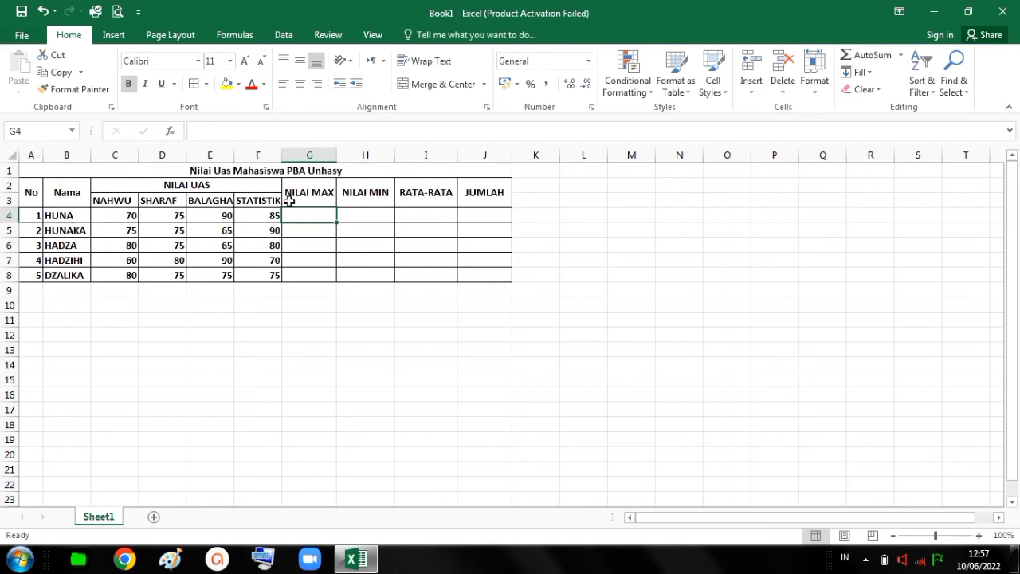
left_click(303, 236)
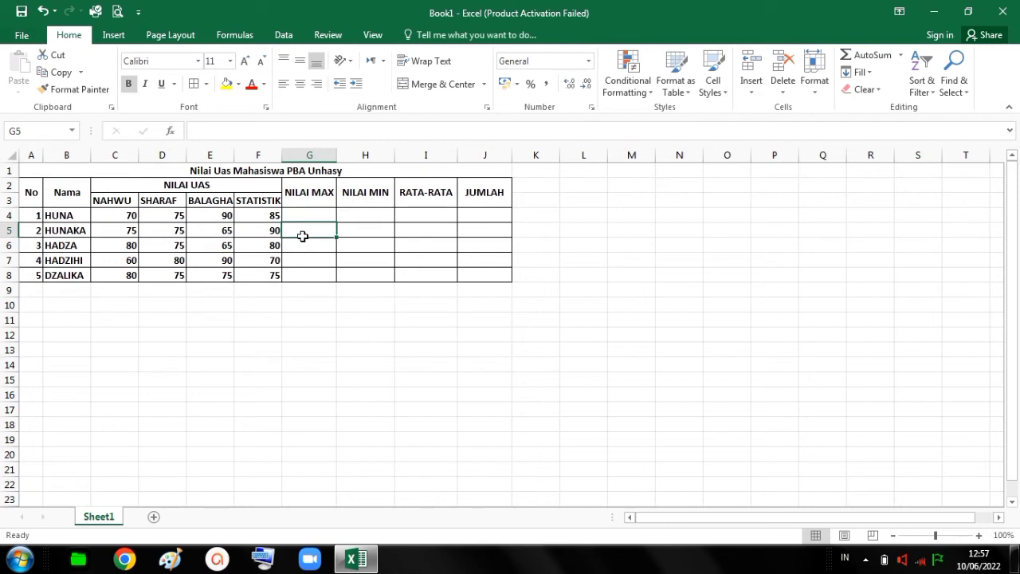
Insert a MAX formula over C4:F4 in G4 for the first student's highest score.
left_click(308, 216)
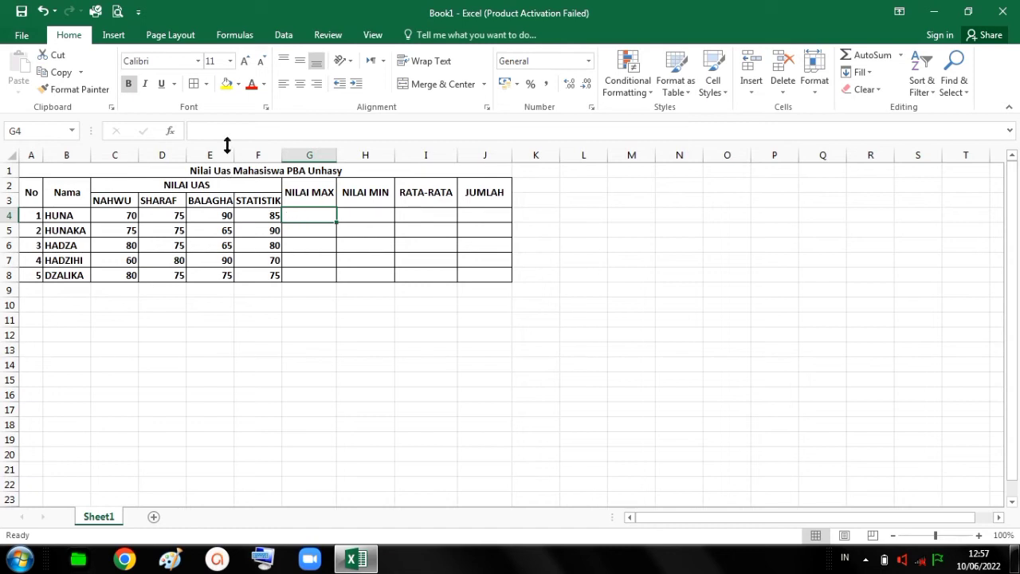
left_click(235, 35)
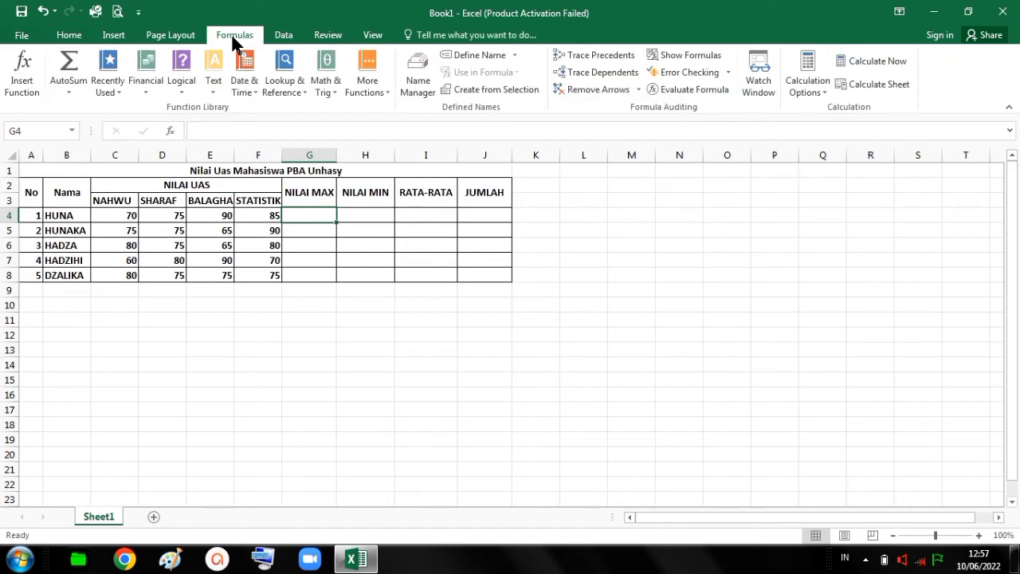
left_click(71, 93)
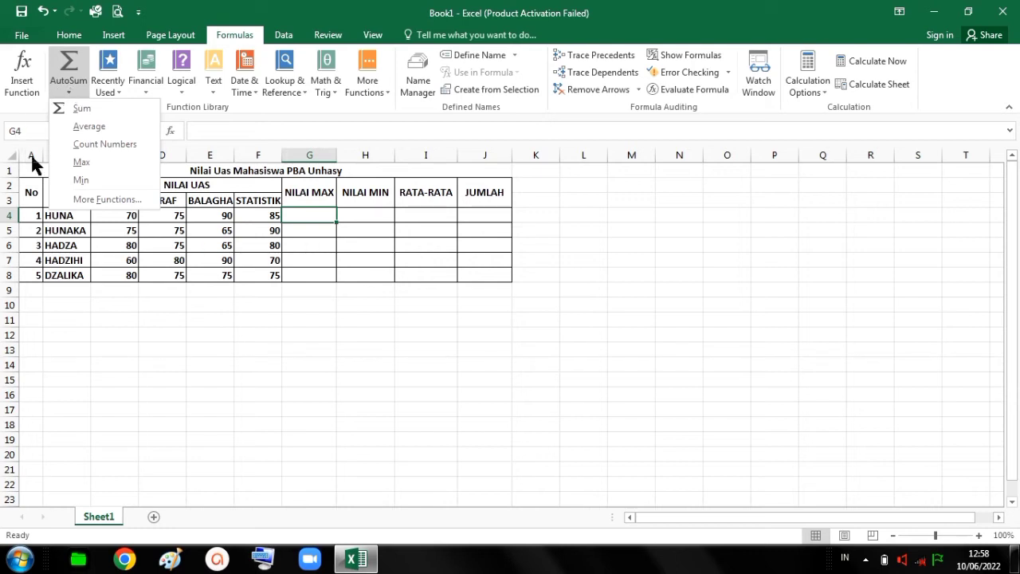
left_click(64, 158)
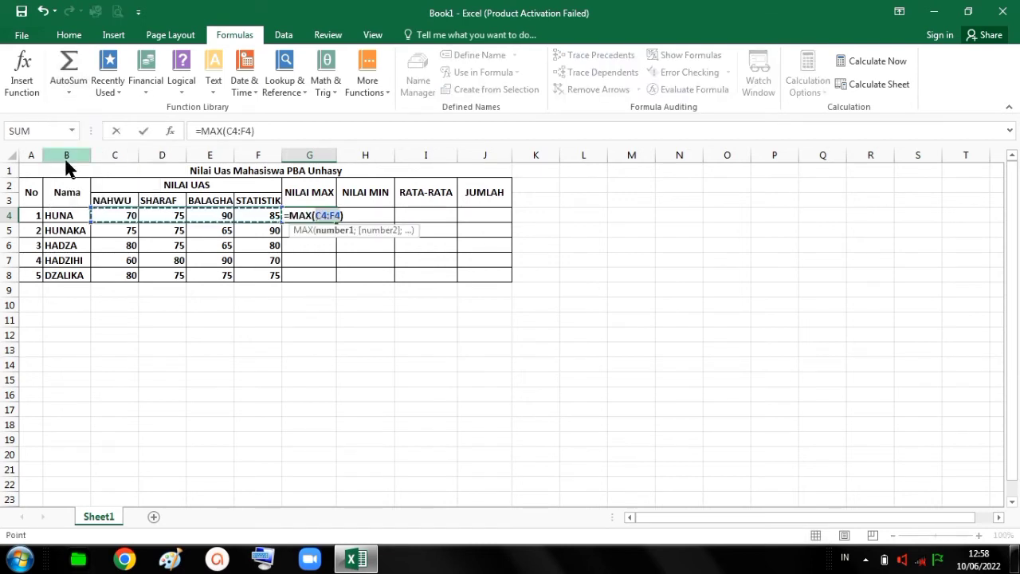
left_click(204, 132)
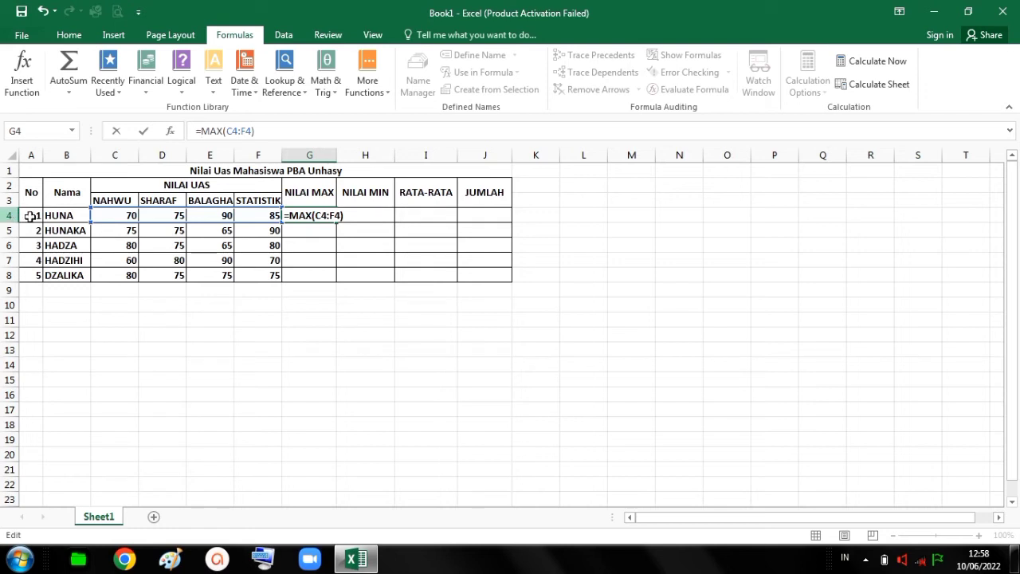
left_click(238, 134)
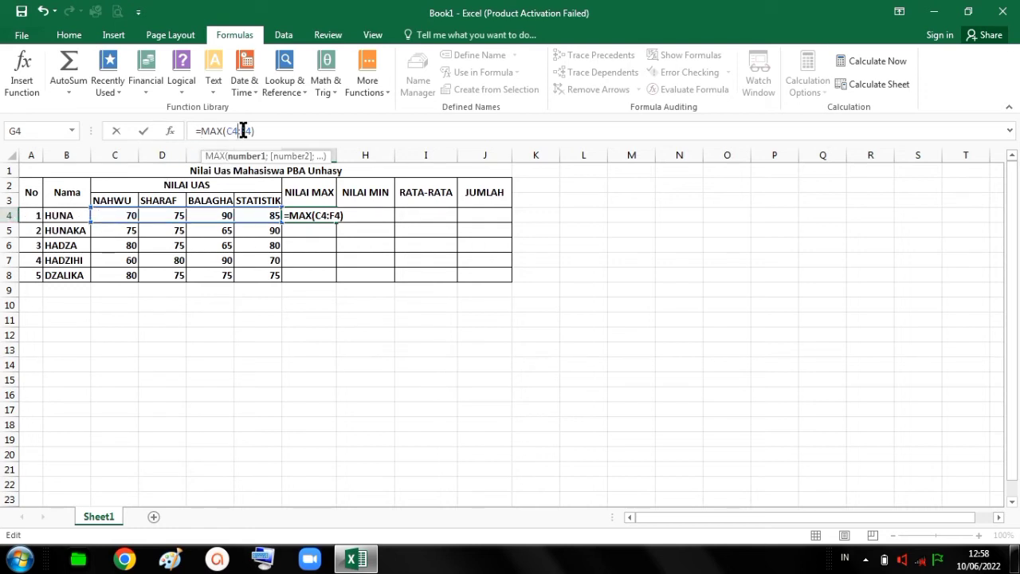
left_click(256, 216)
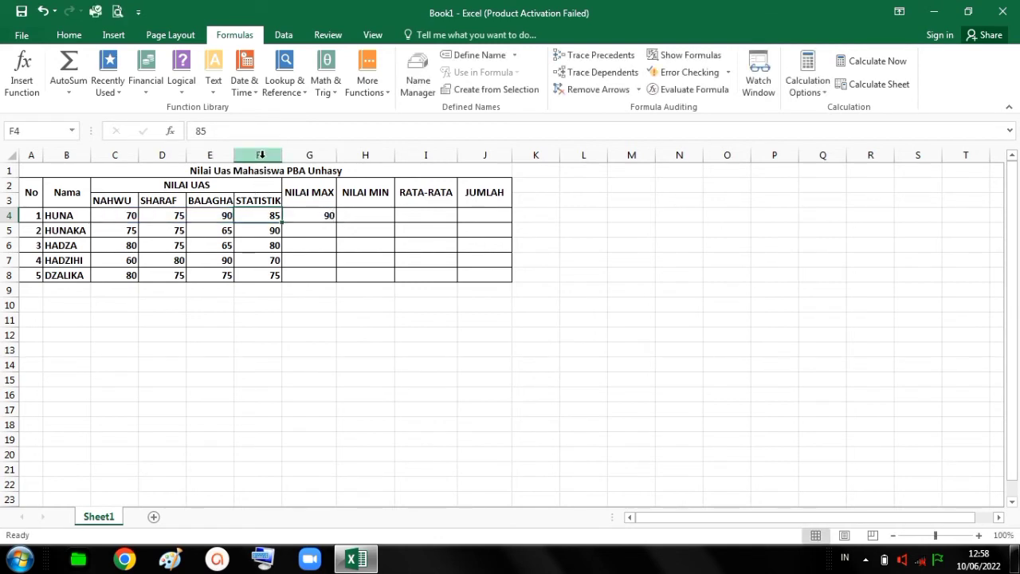
Fill the MAX formula from G4 down to G8 for the remaining students.
left_click(311, 214)
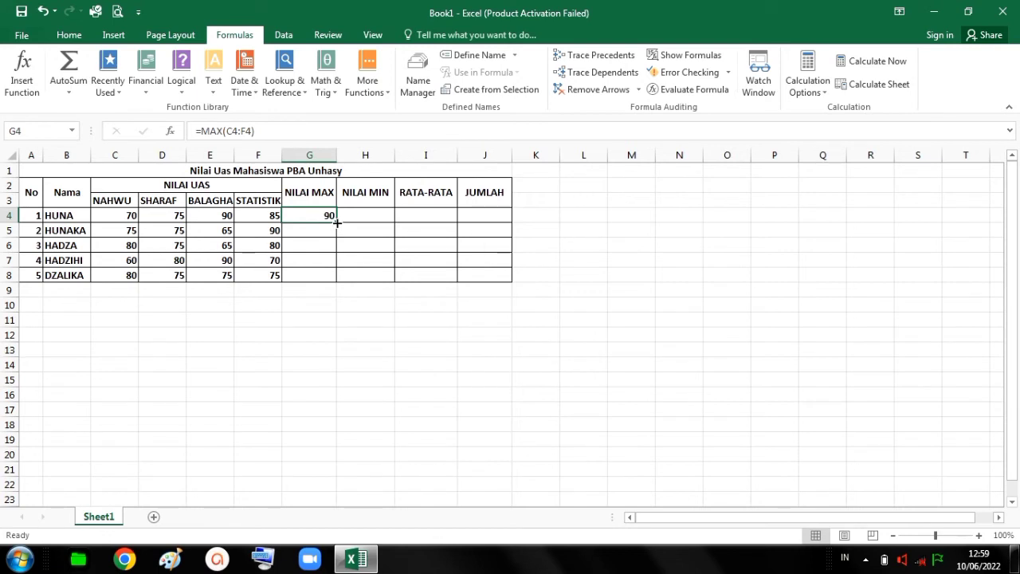
left_click_drag(336, 221, 333, 275)
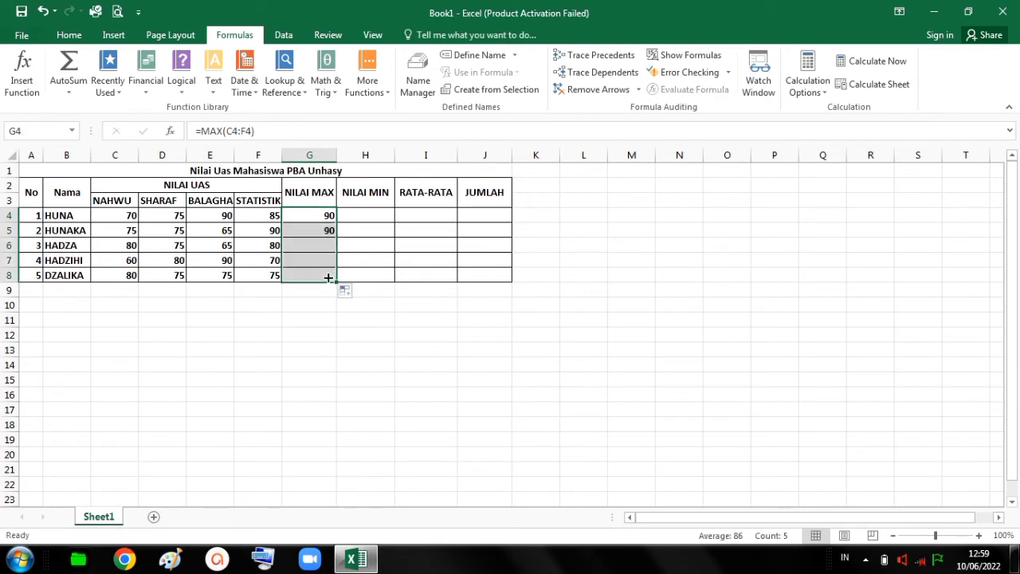
left_click(314, 300)
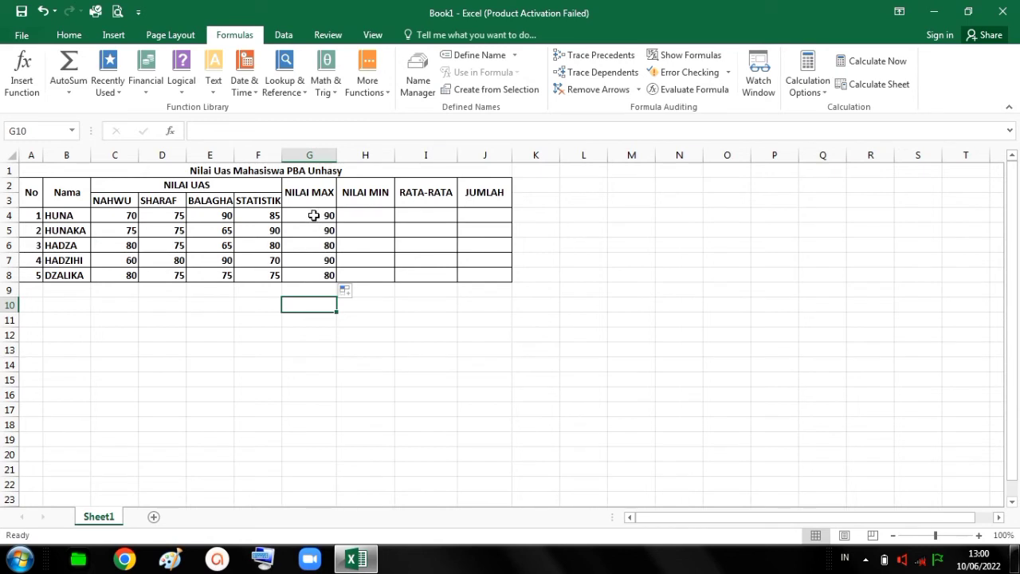
Start a MIN formula in H4 for the first student's lowest score.
left_click(360, 217)
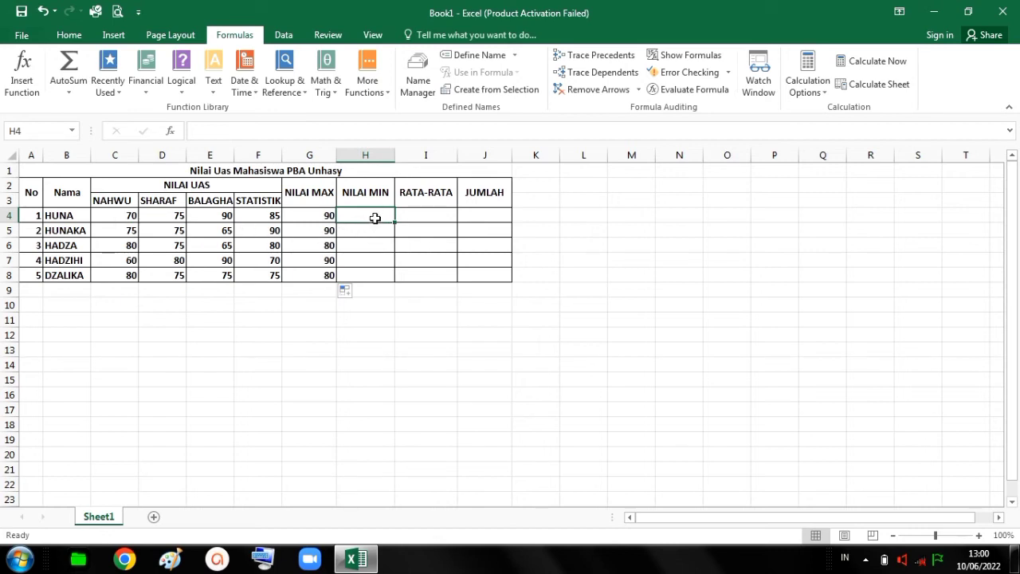
key("Return")
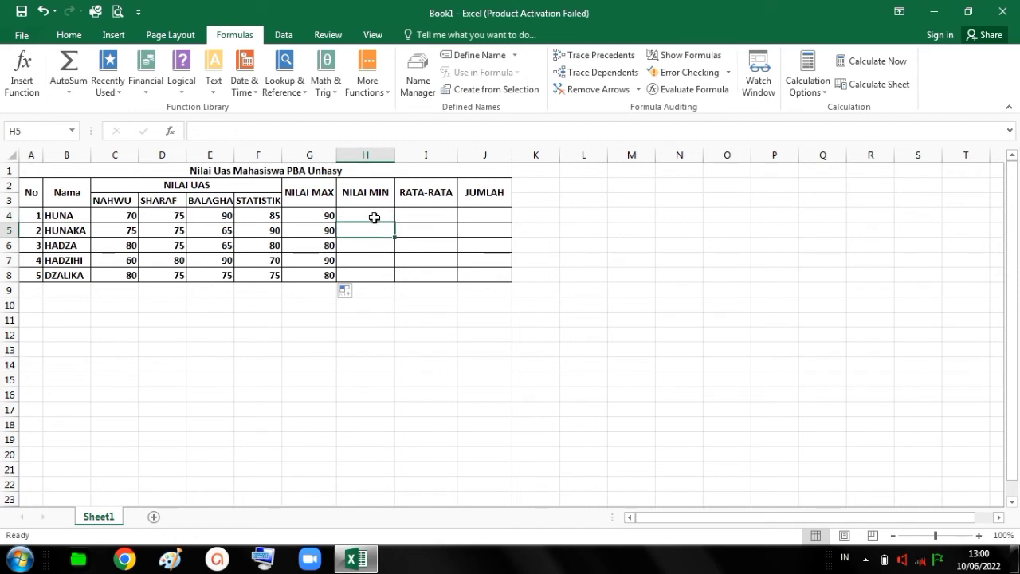
left_click(374, 217)
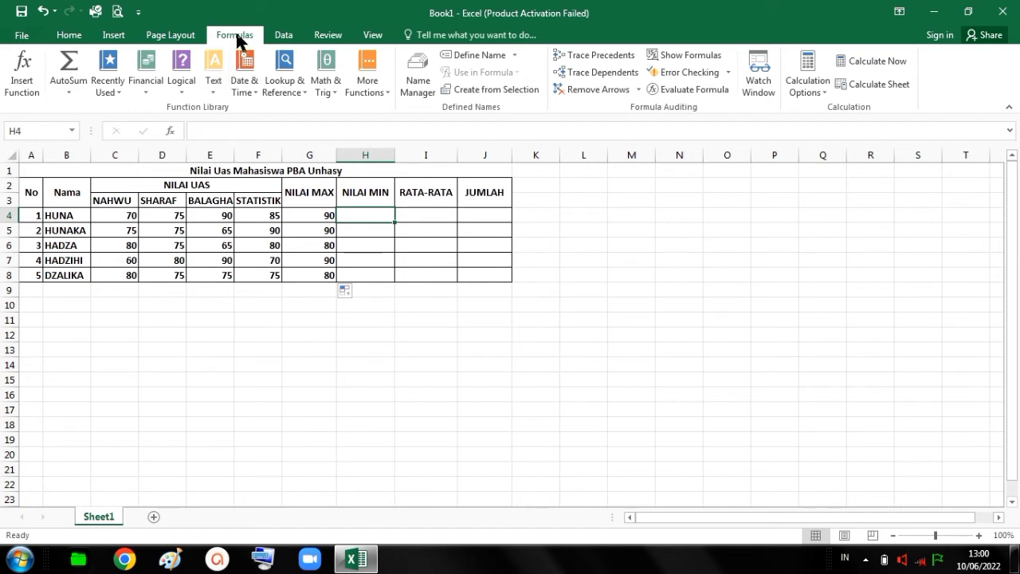
left_click(74, 83)
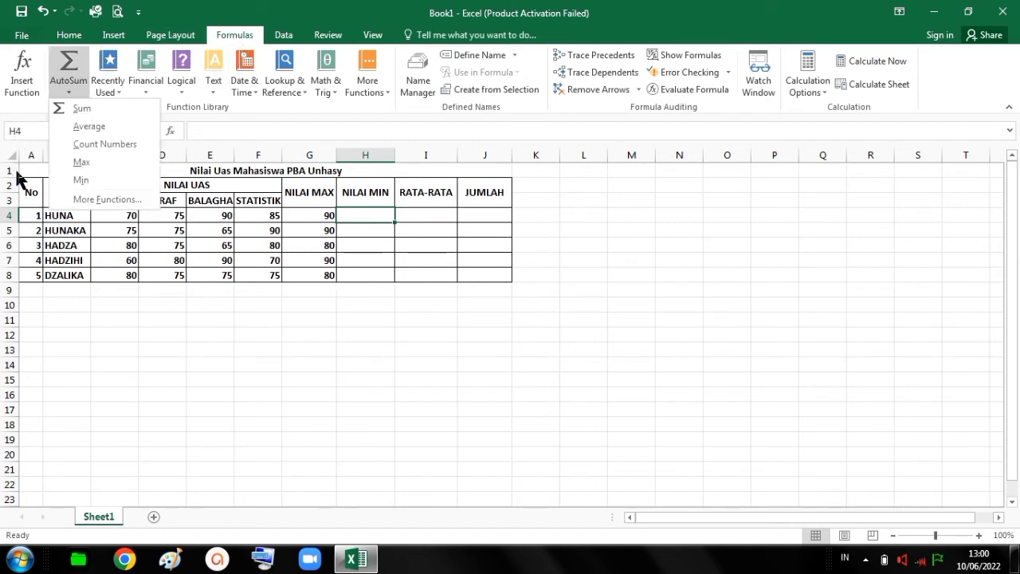
left_click(66, 179)
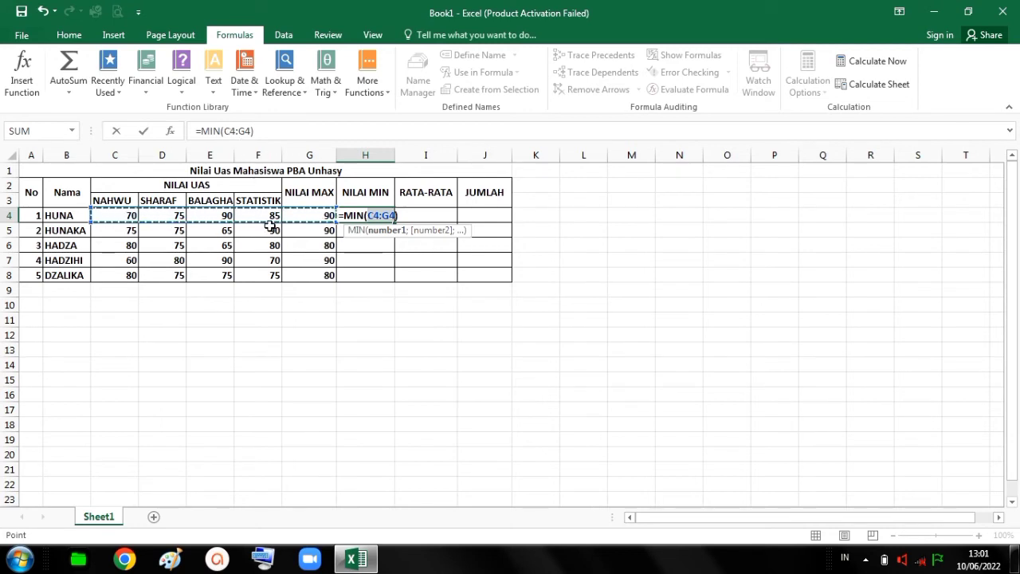
Set the MIN formula's range in H4 to C4:F4 and enter the formula for the first student.
left_click(327, 215)
key("Left")
key("Left")
key("Left")
key("Left")
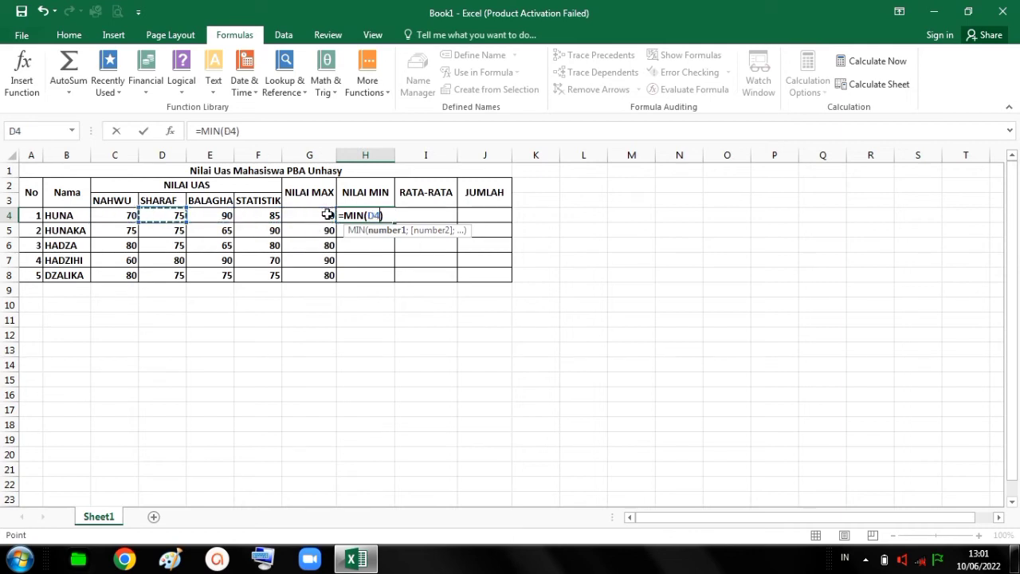
key("shift+Right")
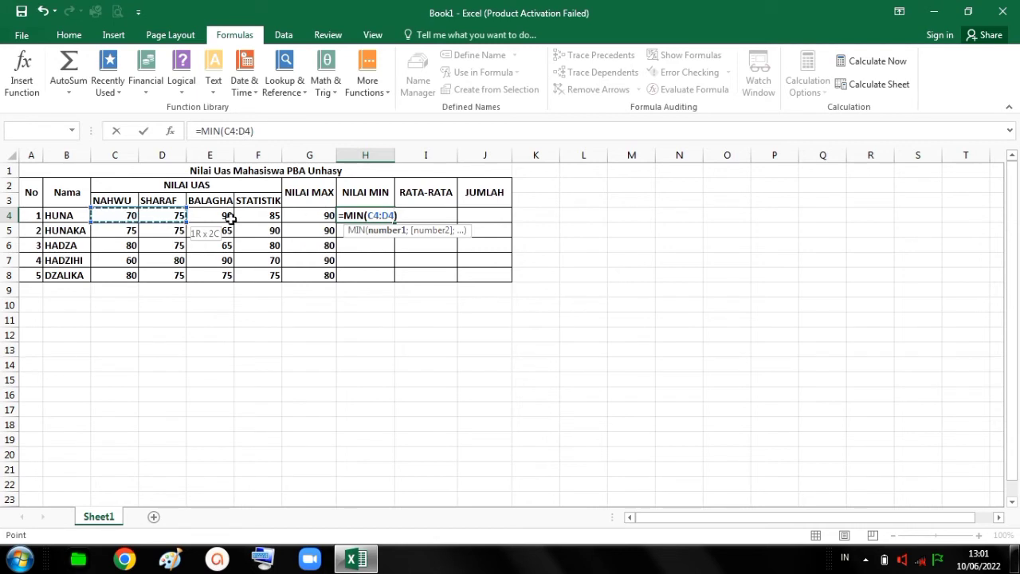
key("shift+Right")
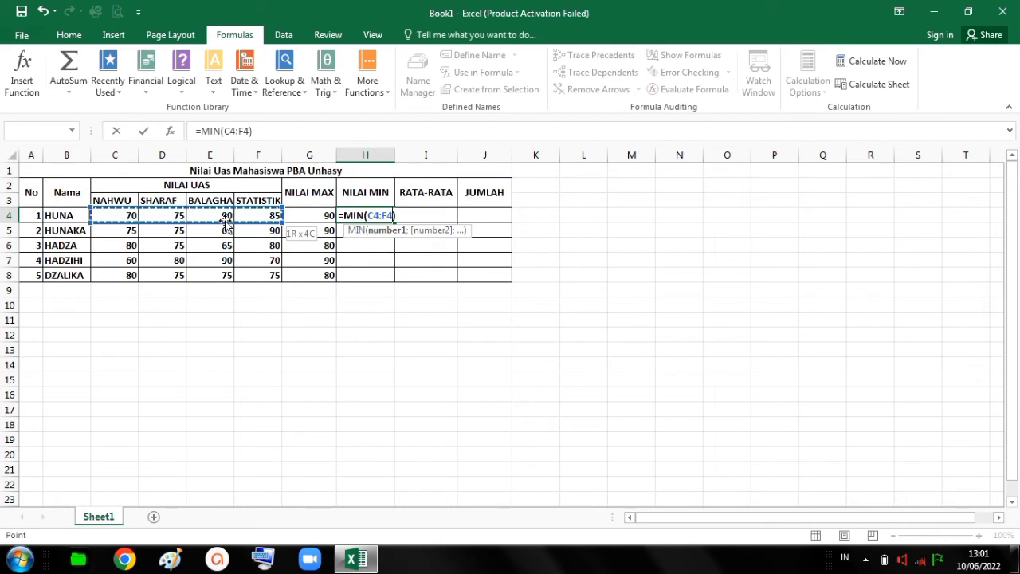
key("shift+Left")
key("shift+Left")
key("shift+Left")
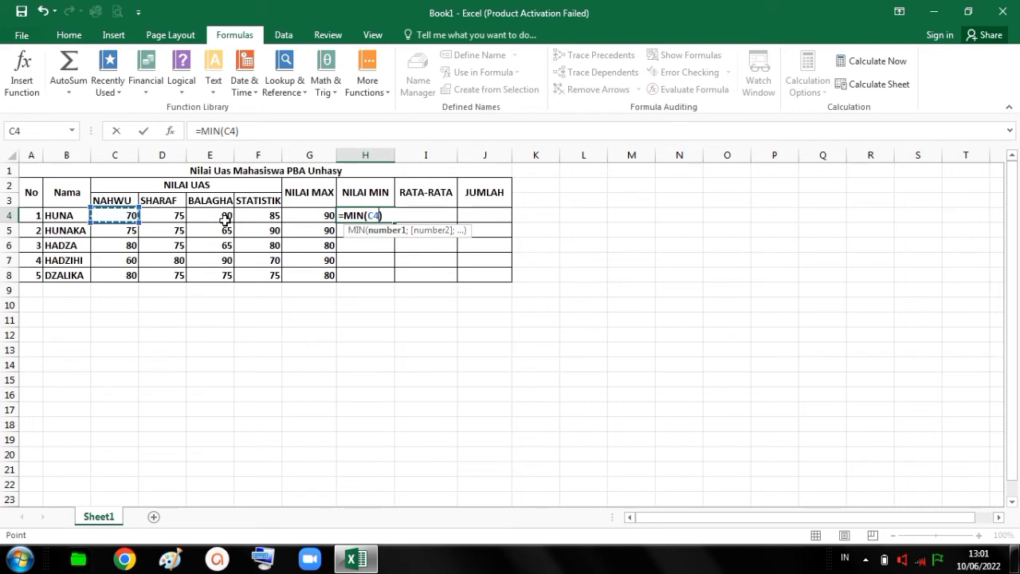
left_click(225, 219, "shift")
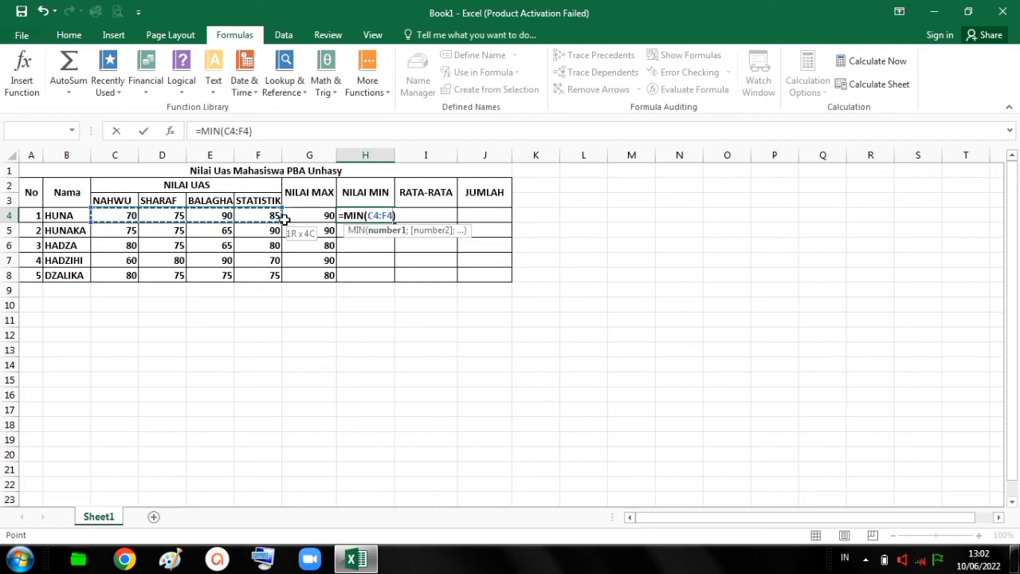
key("Return")
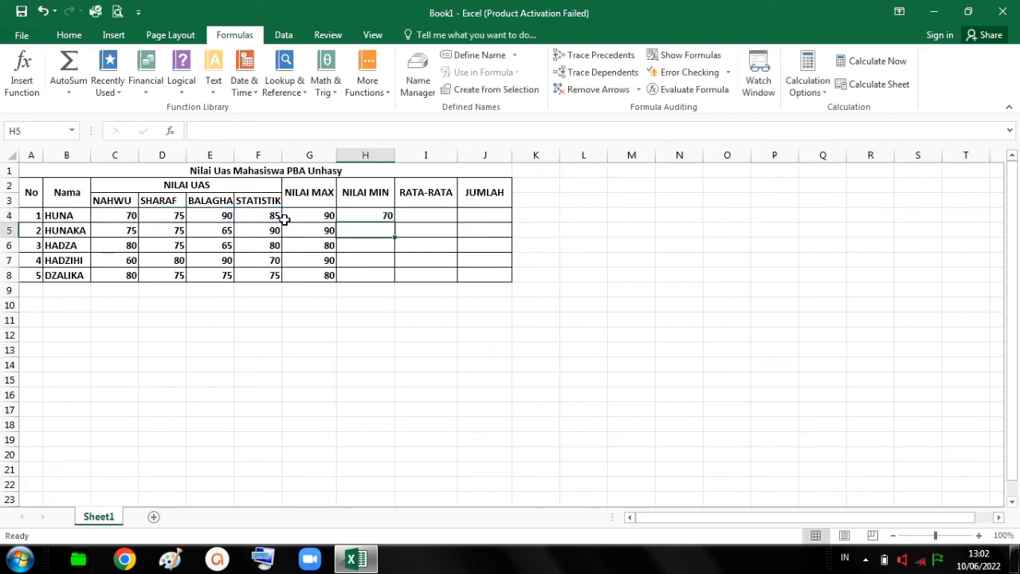
Fill the MIN formula from H4 down to H8 for the remaining students.
left_click(356, 215)
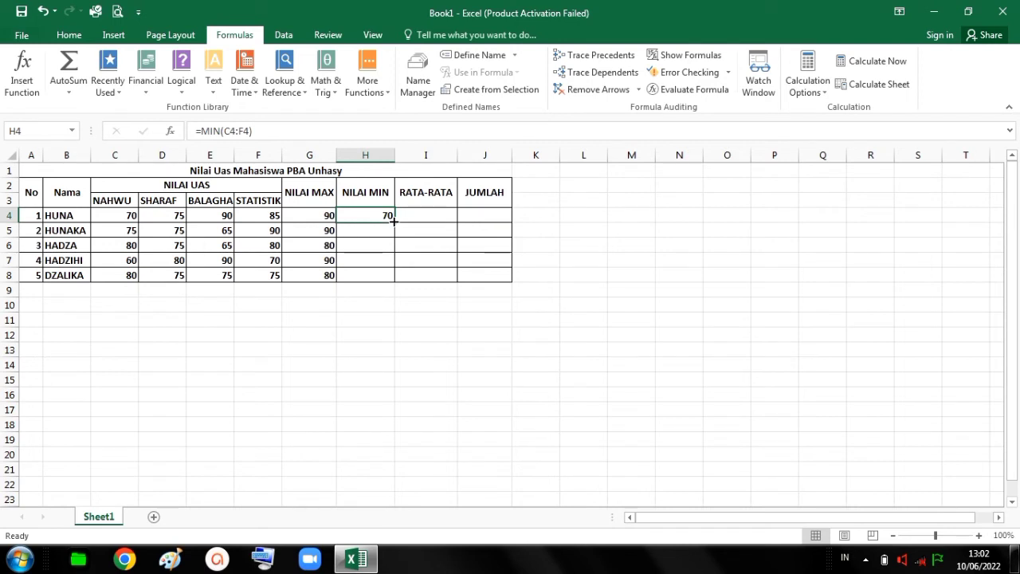
left_click_drag(392, 222, 391, 276)
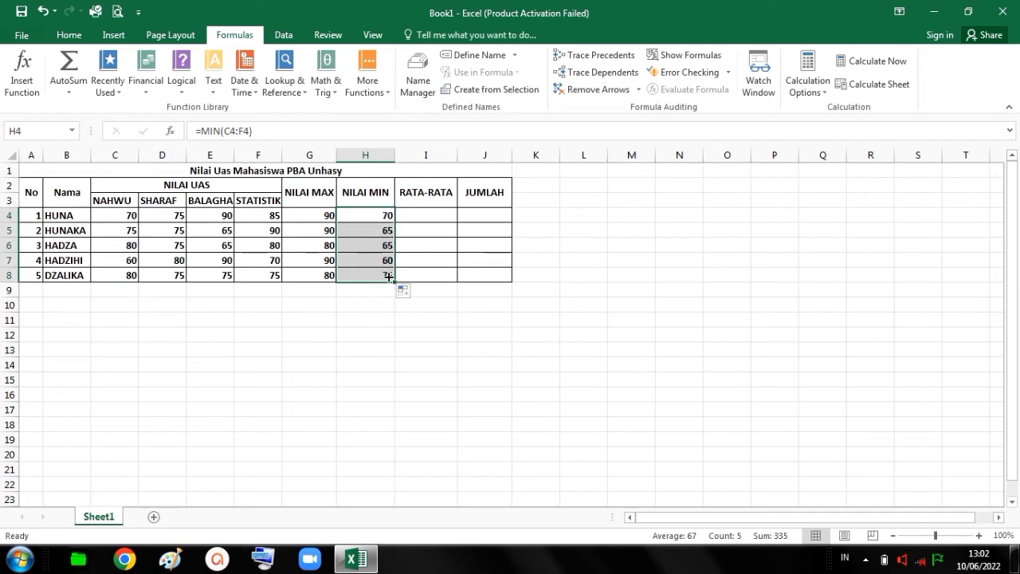
left_click(363, 309)
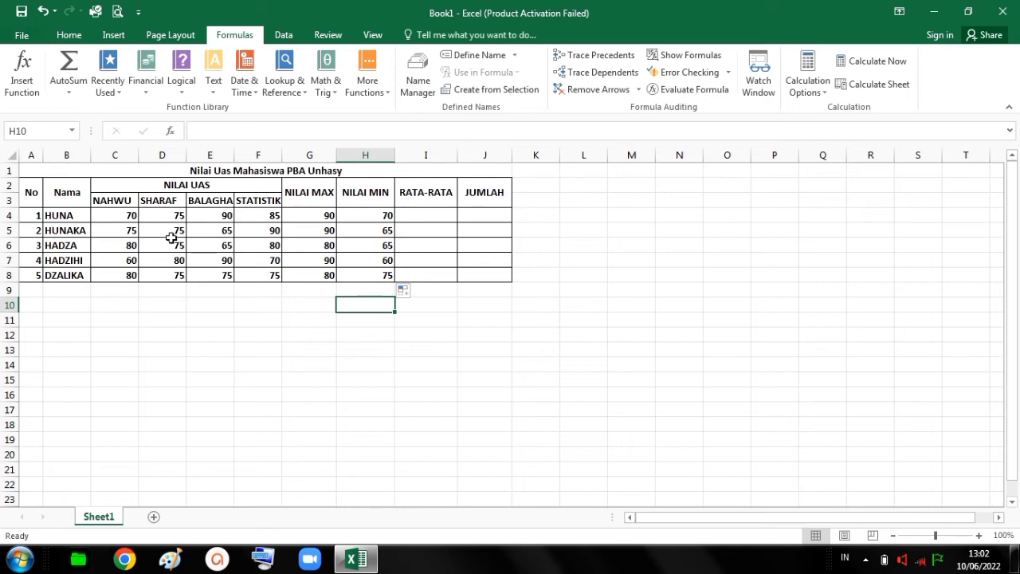
Insert an AVERAGE formula over C4:F4 in I4 for the first student's RATA-RATA value.
left_click(416, 212)
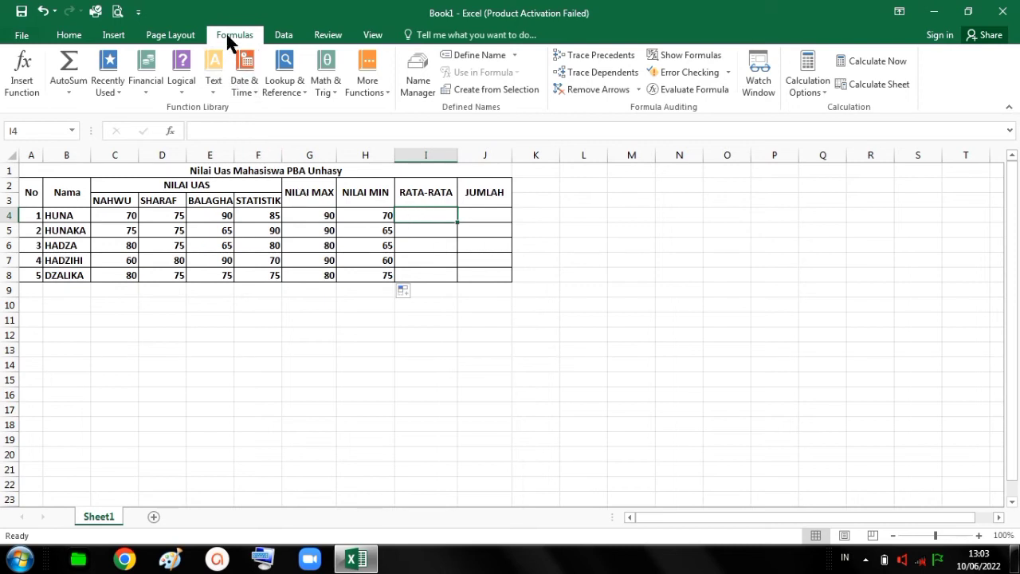
left_click(65, 88)
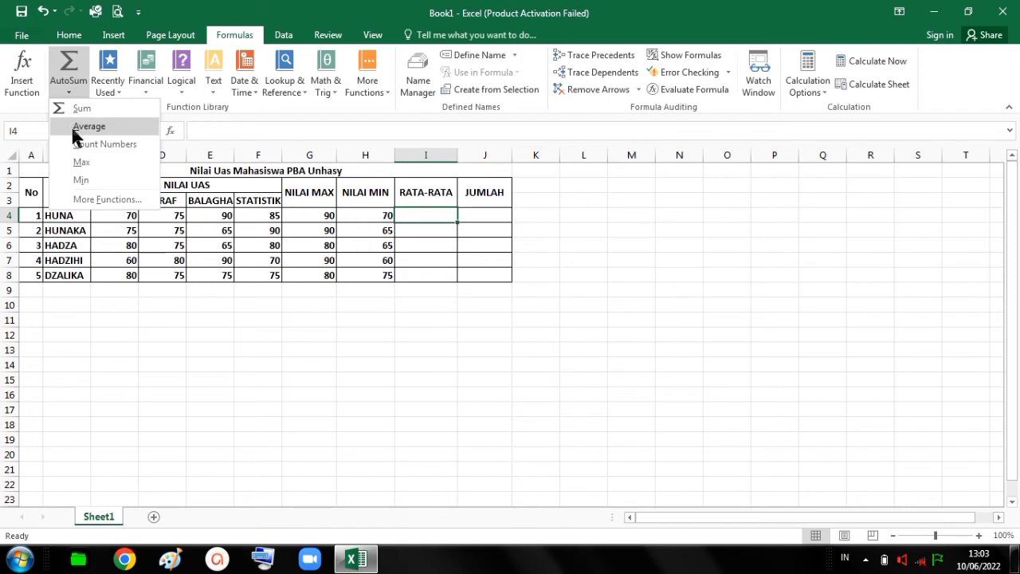
left_click(71, 126)
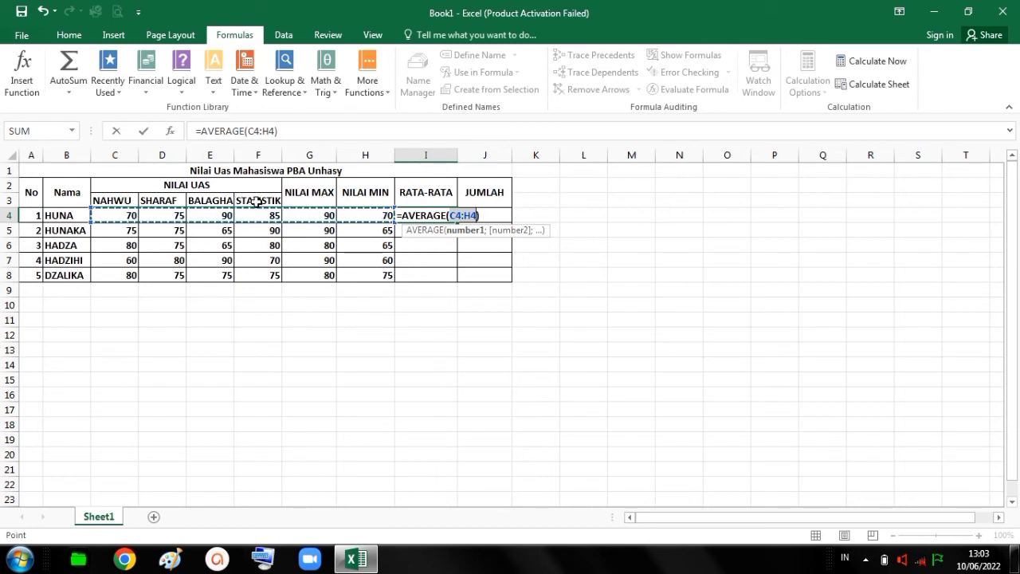
left_click(130, 216)
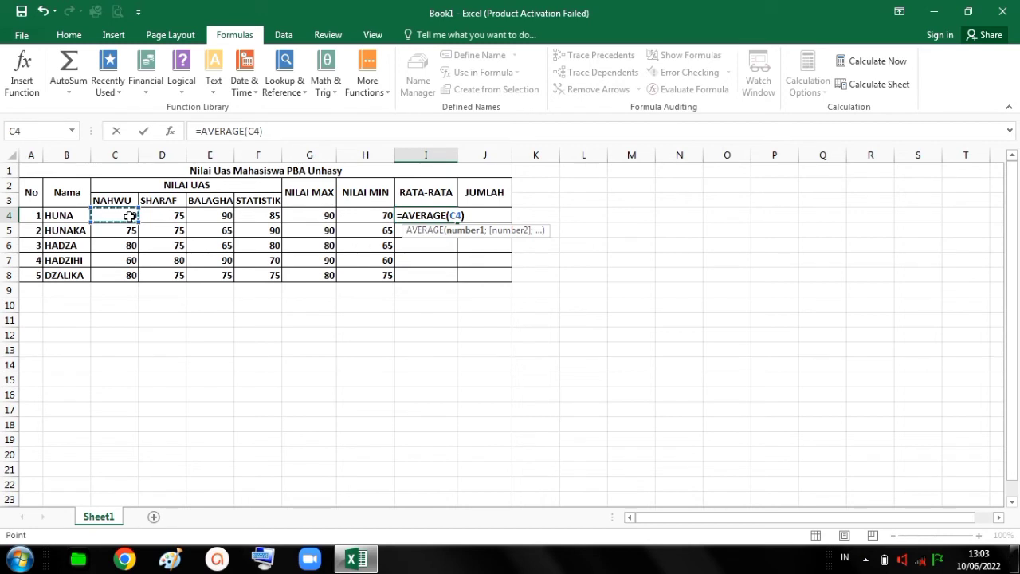
key("shift+Right")
key("shift+Right")
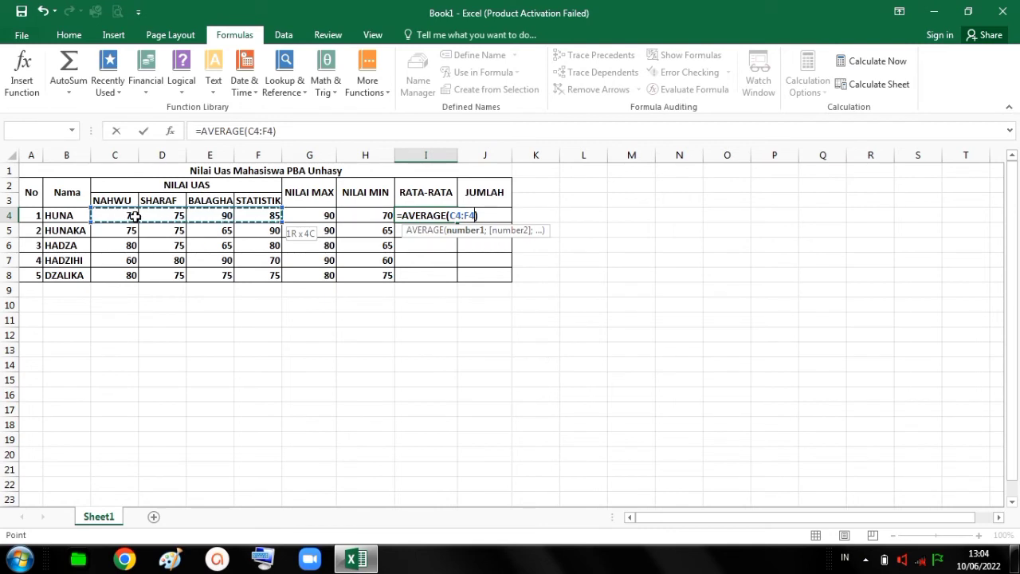
key("Return")
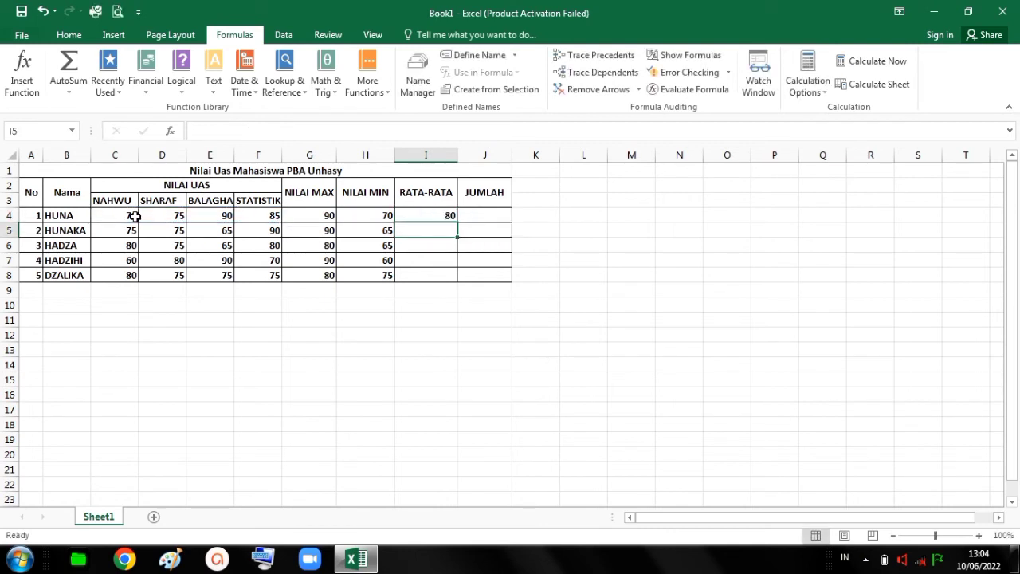
Fill the AVERAGE formula from I4 down to I8 for the remaining students.
left_click(414, 216)
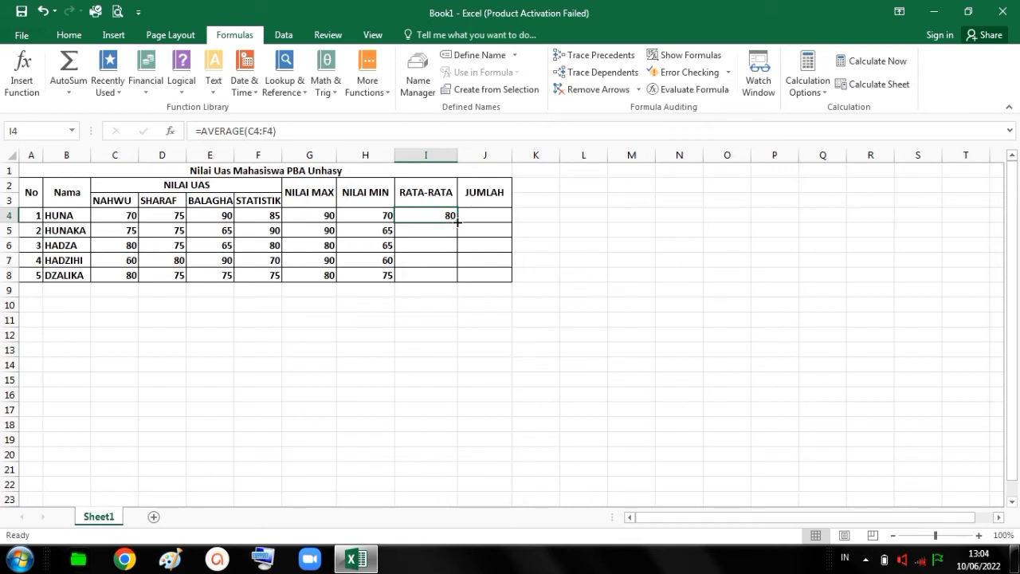
left_click_drag(456, 222, 455, 279)
left_click(446, 287)
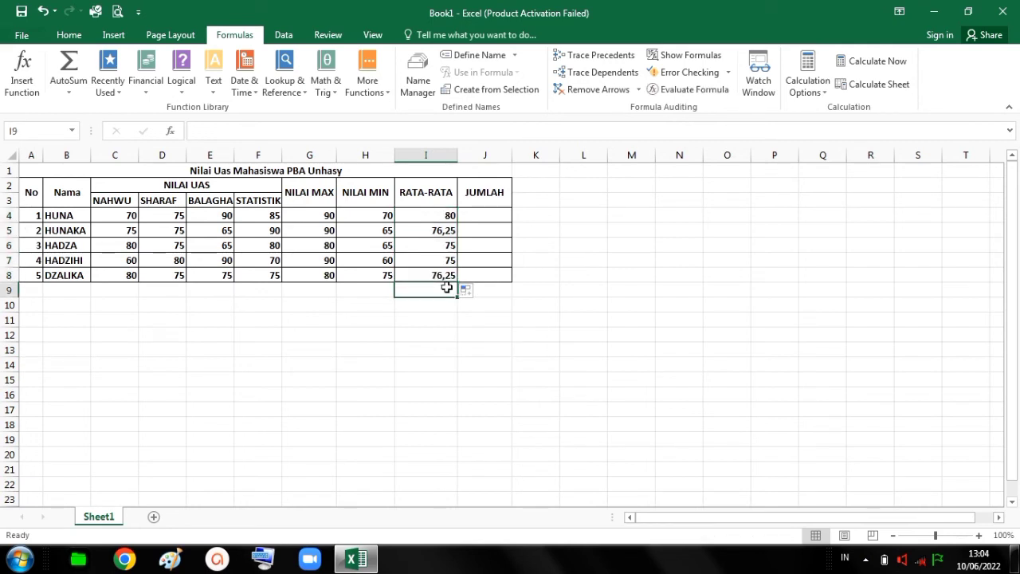
left_click(421, 316)
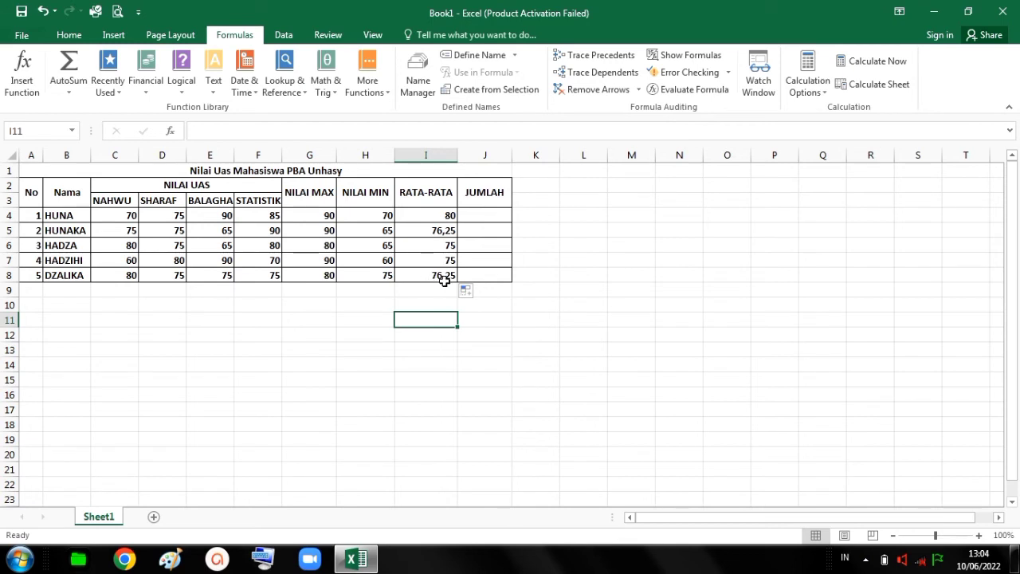
left_click(493, 214)
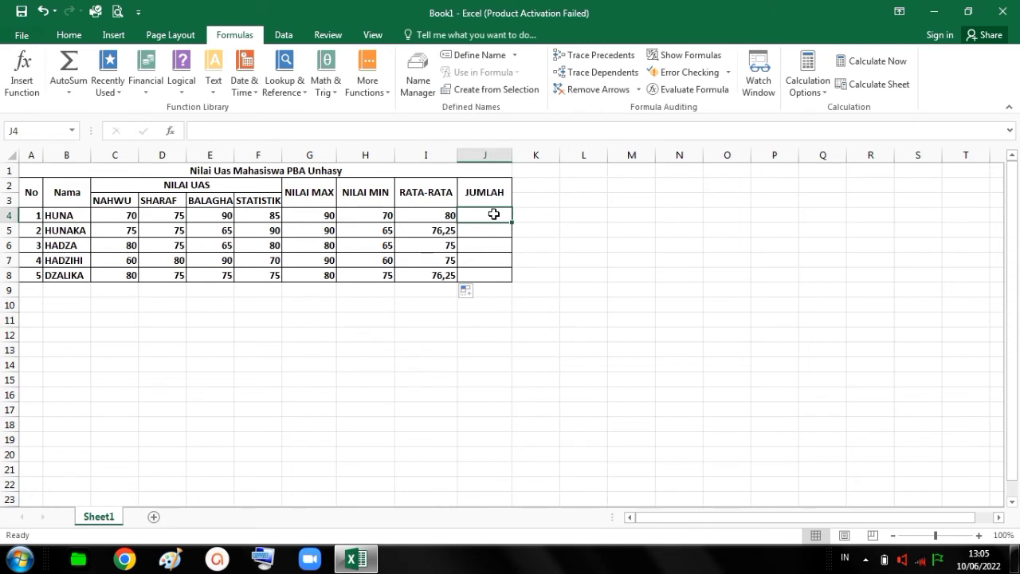
left_click(125, 214)
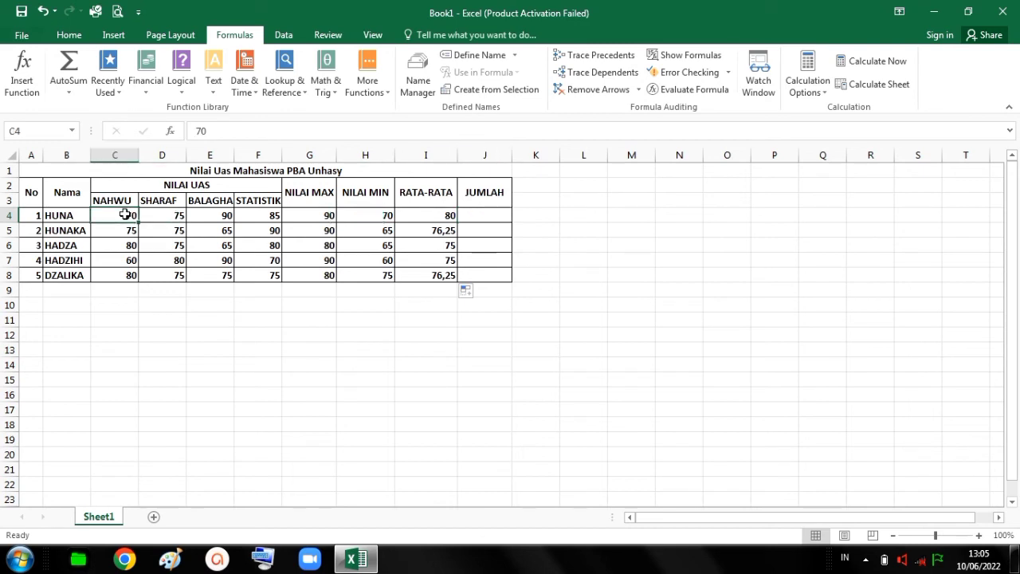
key("shift+Right")
key("shift+Right")
key("shift+Right")
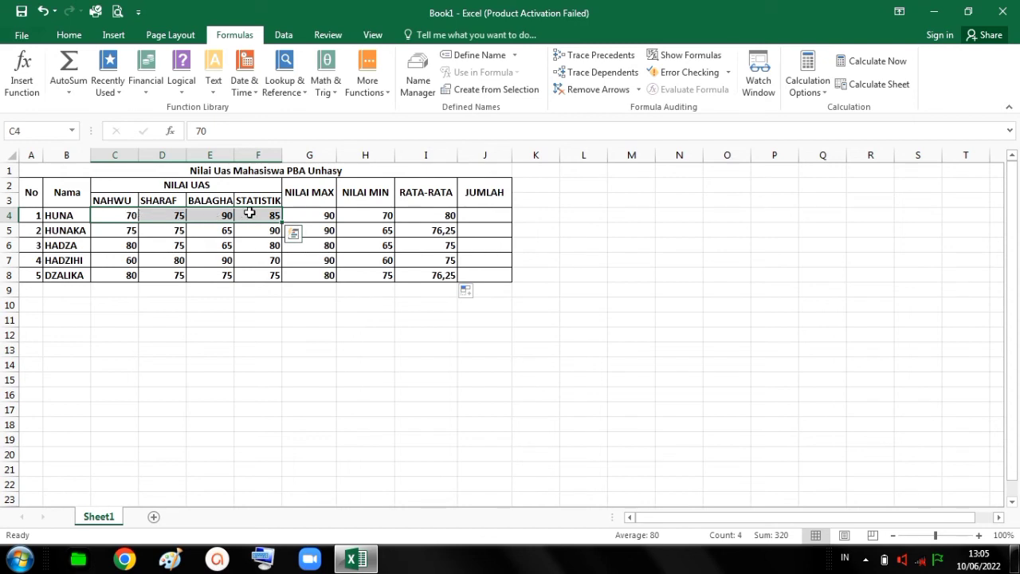
left_click(500, 214)
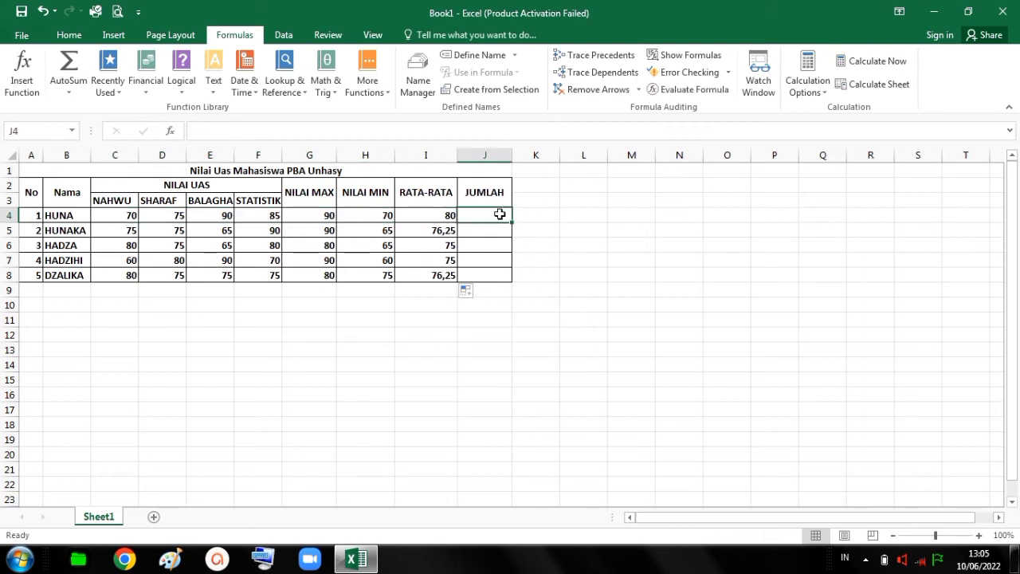
left_click(494, 243)
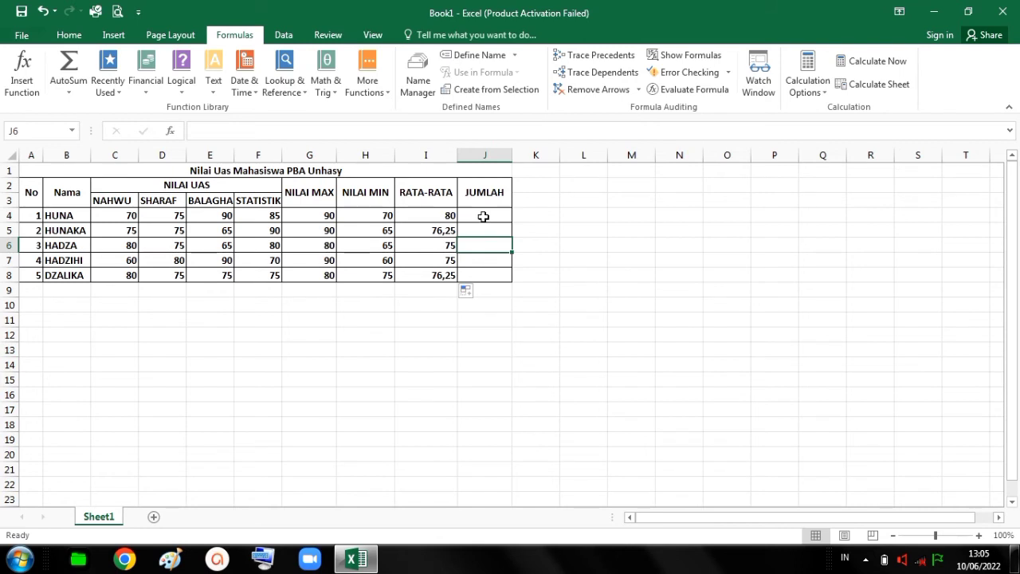
Insert a SUM formula over C4:F4 in J4 for the first student's JUMLAH value.
left_click(482, 217)
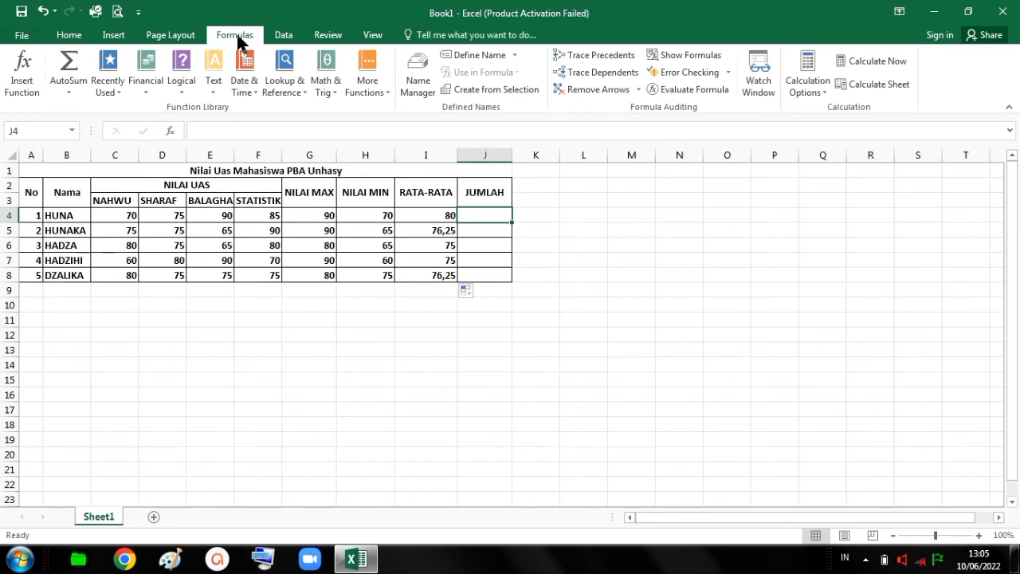
left_click(76, 89)
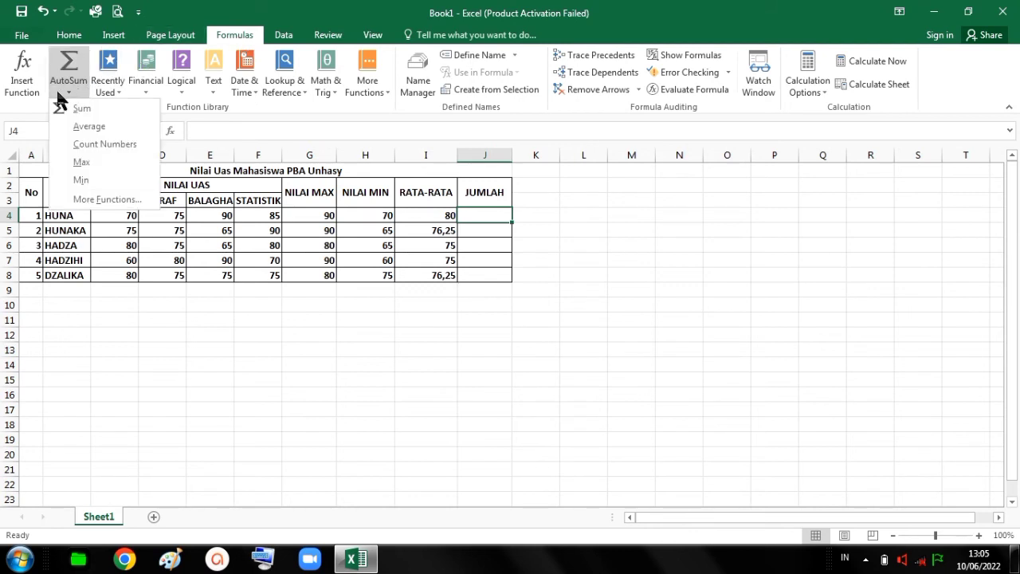
left_click(80, 107)
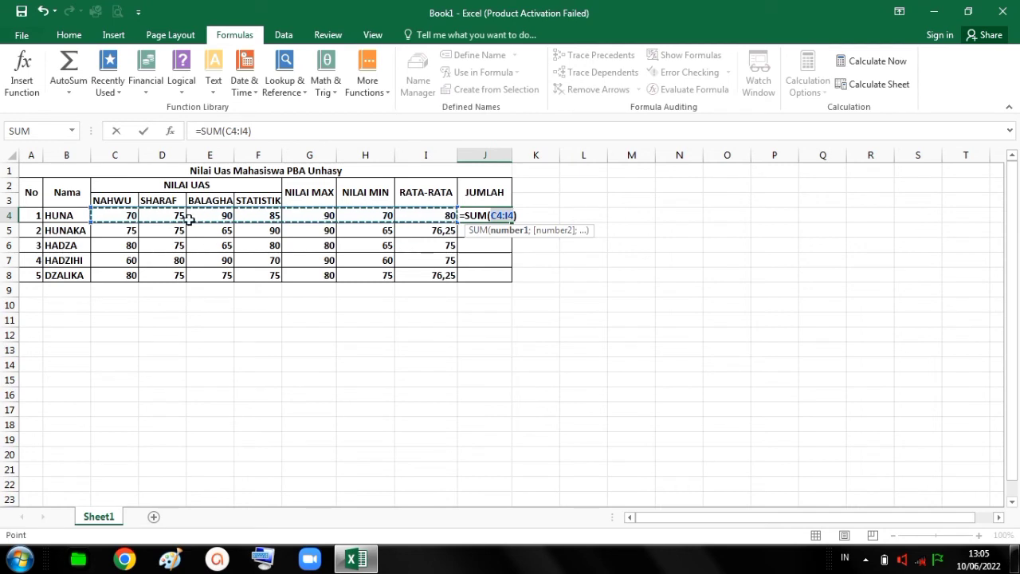
left_click(115, 219)
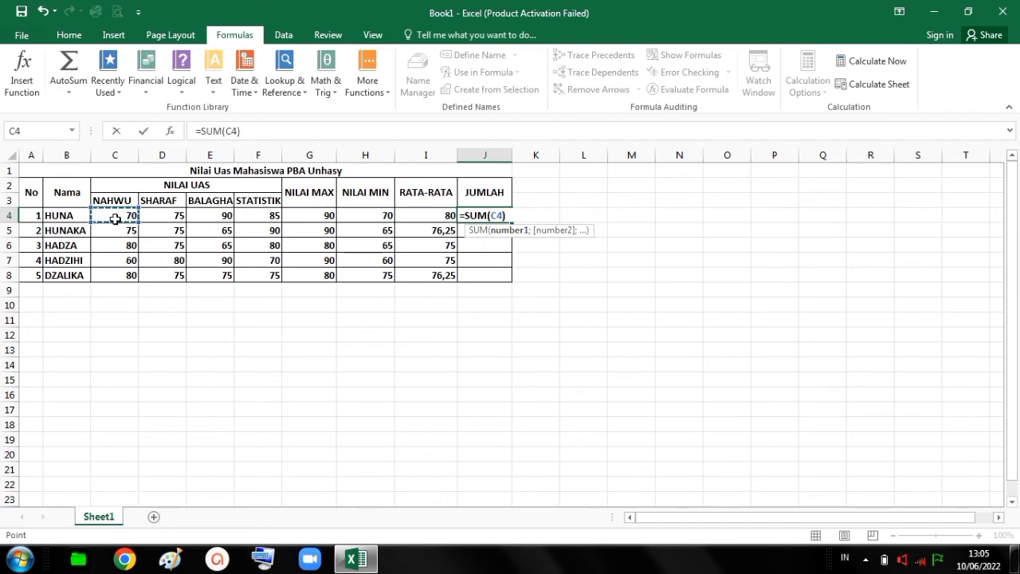
key("shift+Right")
key("shift+Right")
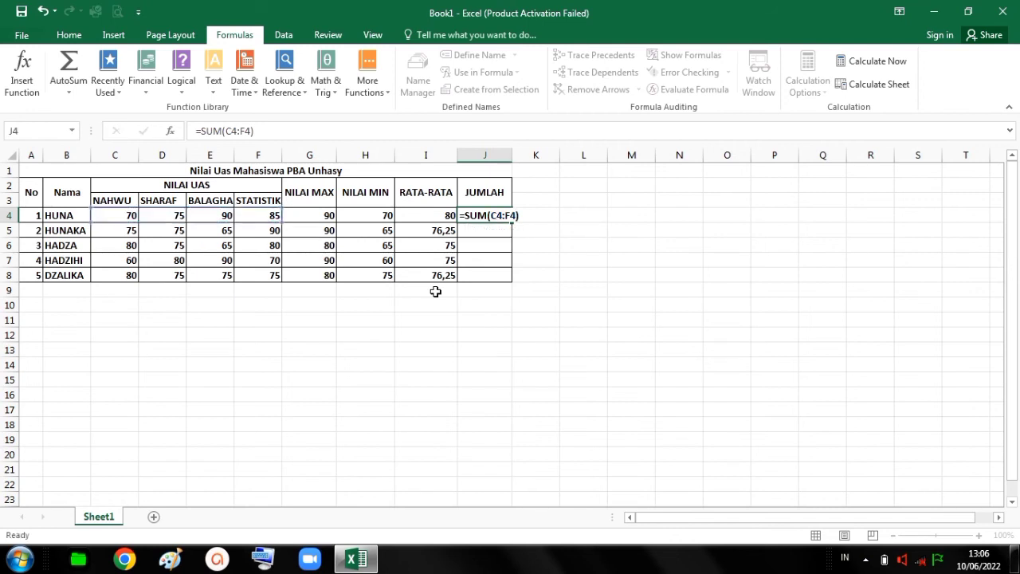
key("Return")
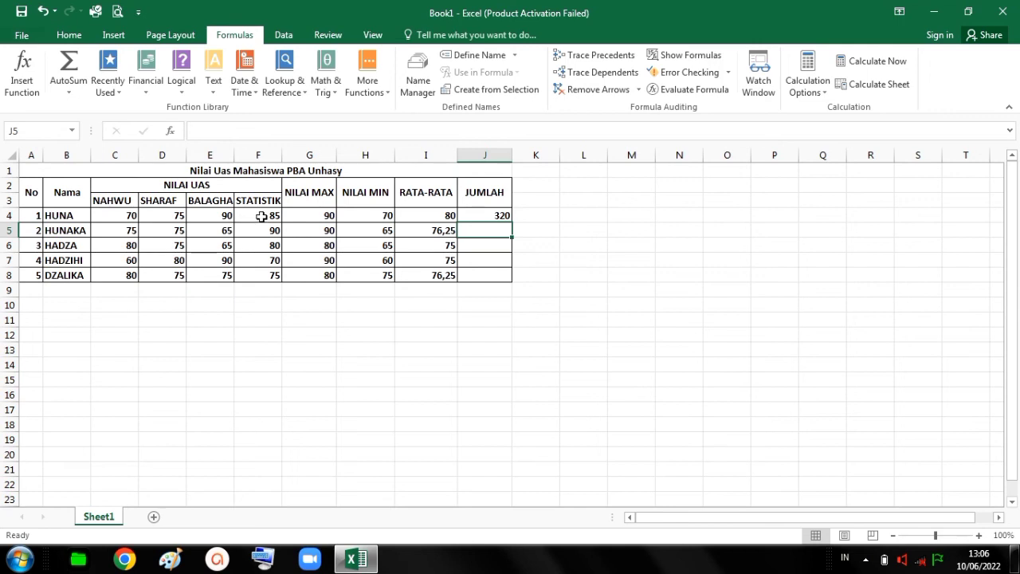
Fill the SUM formula from J4 down to J8 for the remaining students.
left_click(484, 215)
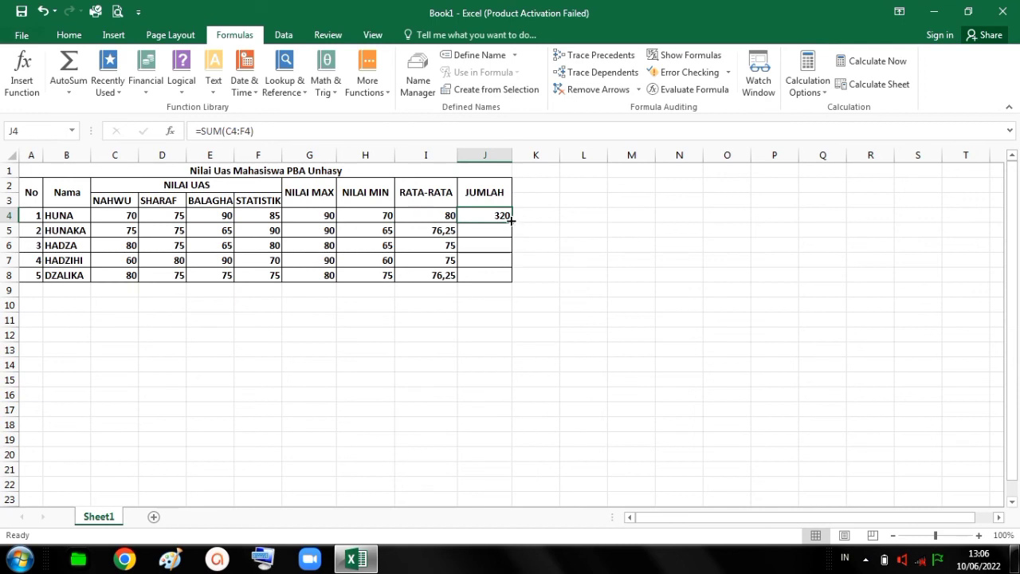
left_click_drag(511, 220, 516, 279)
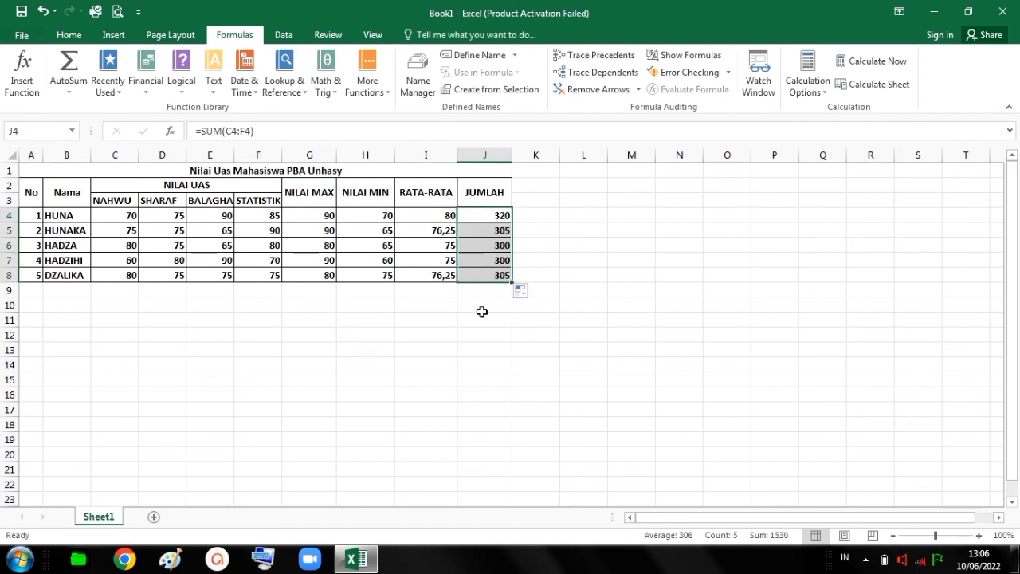
left_click(482, 314)
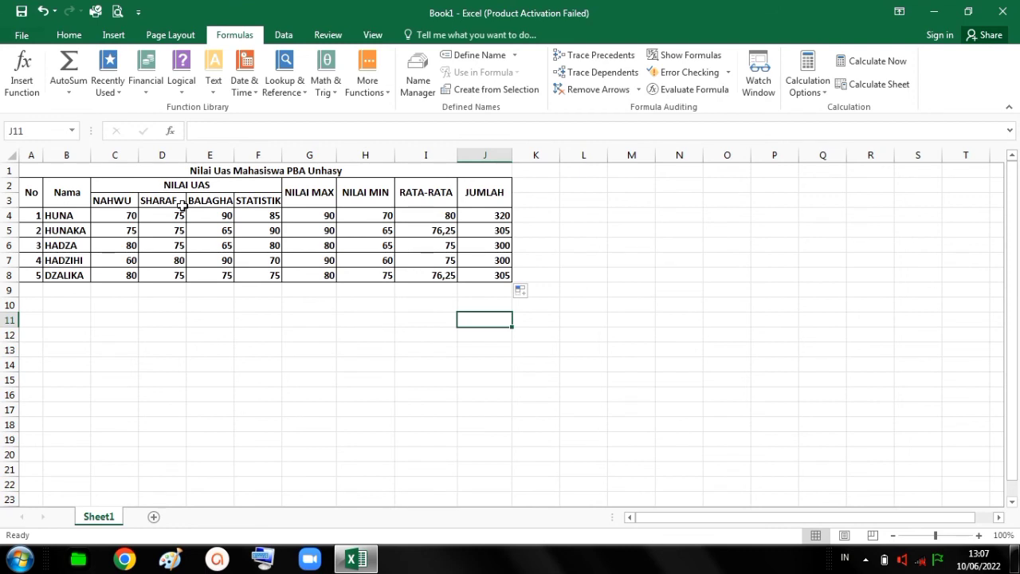
left_click(268, 337)
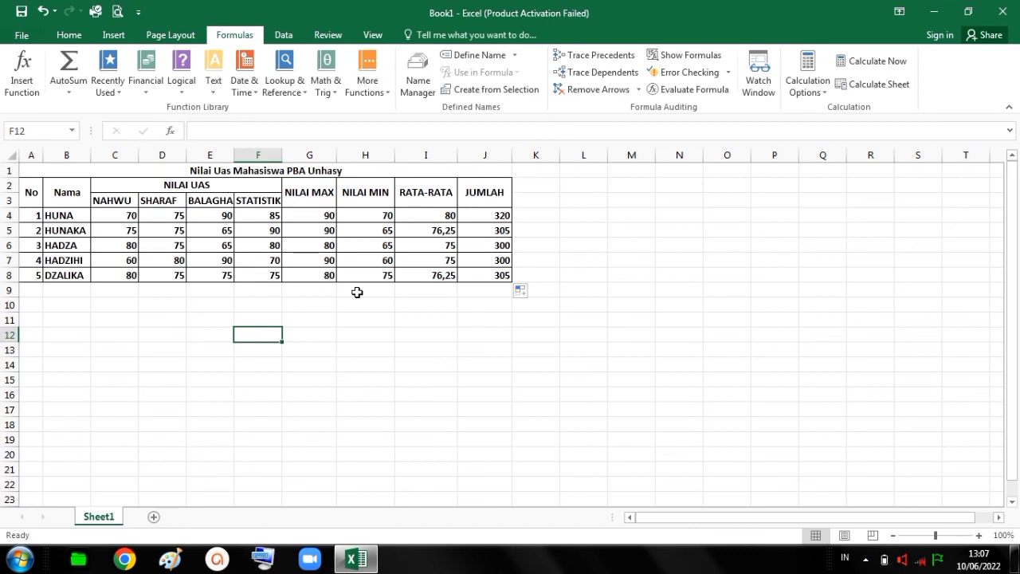
left_click(28, 288)
left_click(31, 187)
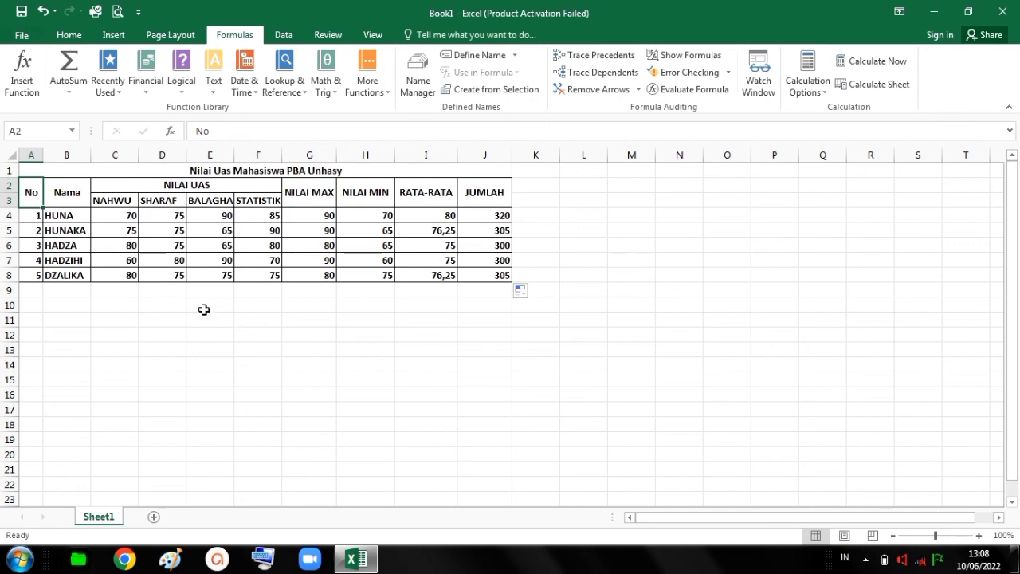
left_click(34, 289)
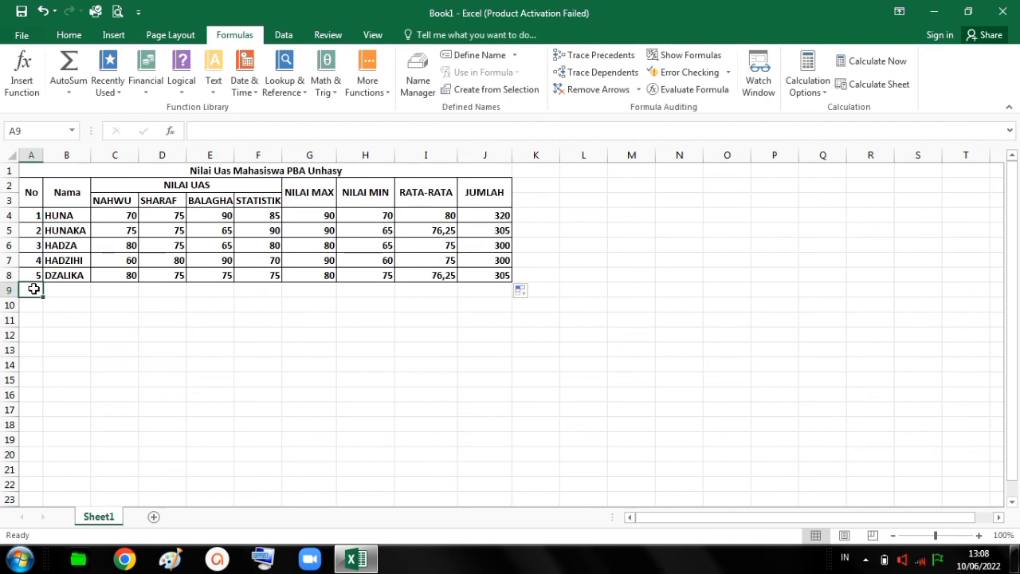